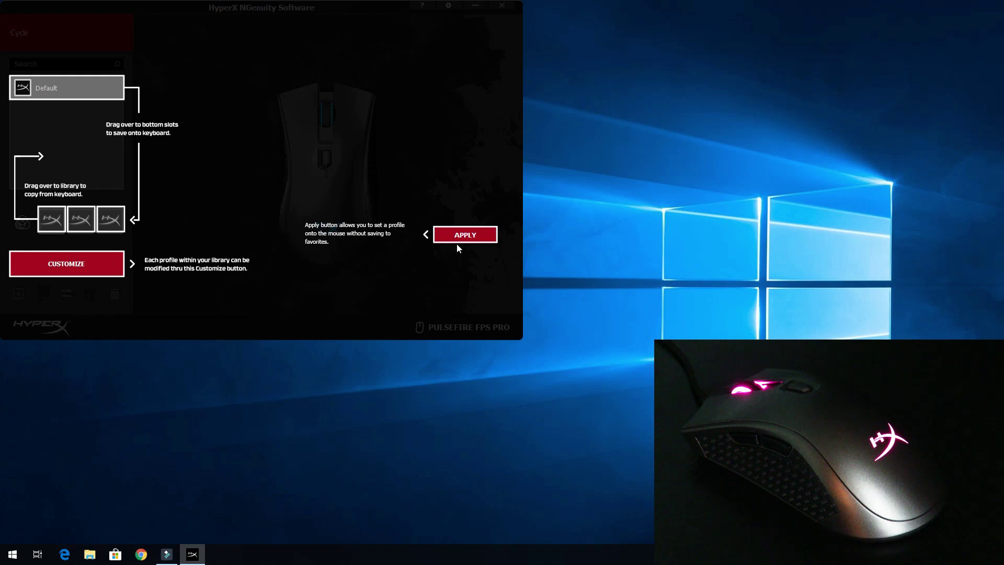
- Start a new profile form, Profile2, after clearing the help overlays
{"action": "left_click", "coordinate": [77, 267]}
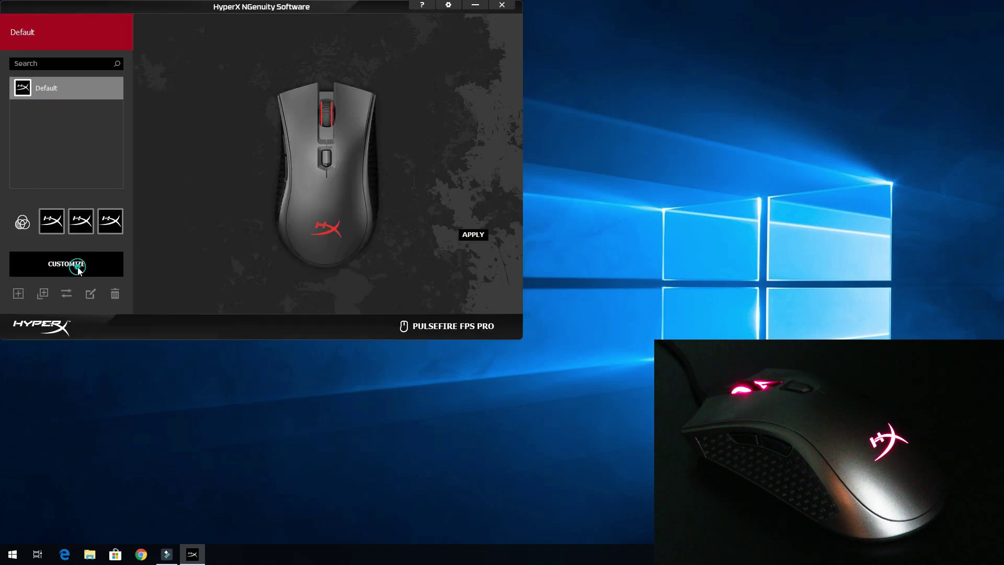
{"action": "left_click", "coordinate": [18, 293]}
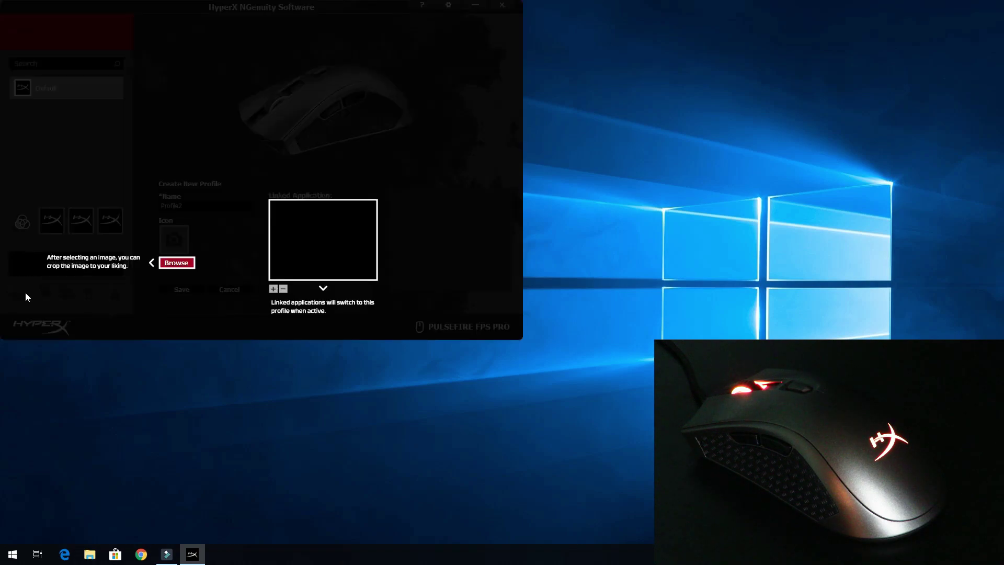
{"action": "left_click", "coordinate": [332, 227]}
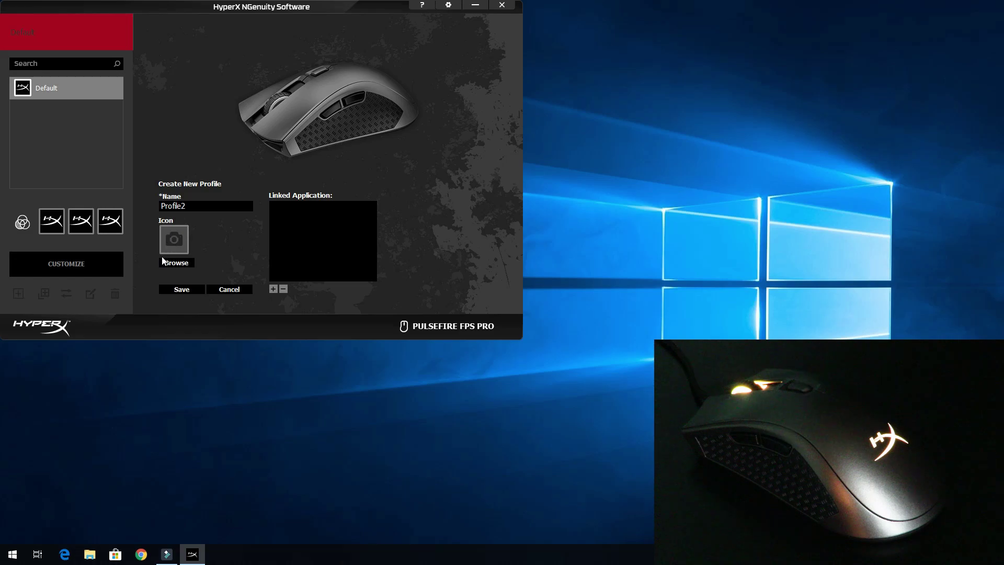
- Set the profile icon to the cropped Assassin's Creed picture from Pictures
{"action": "left_click", "coordinate": [173, 264]}
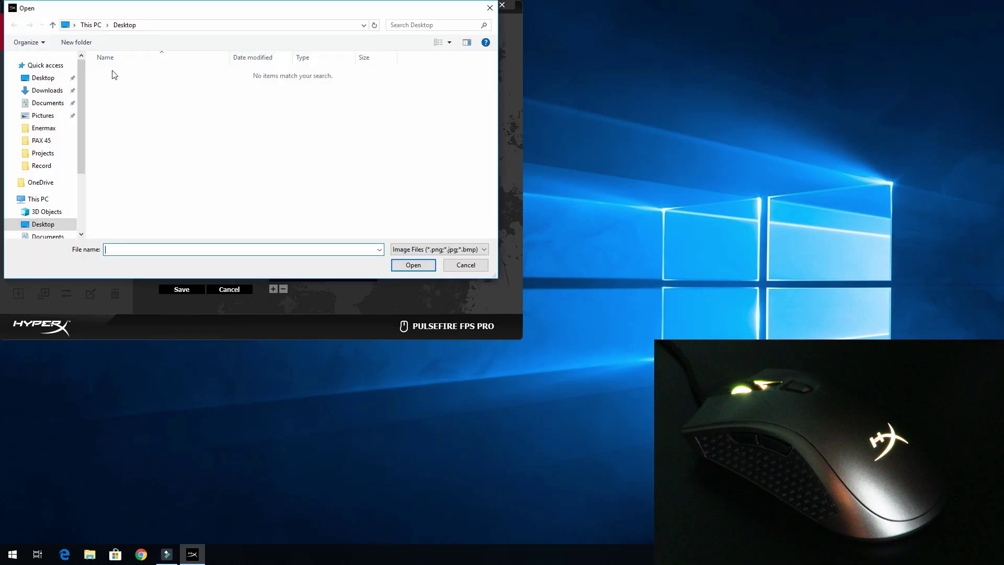
{"action": "left_click", "coordinate": [34, 120]}
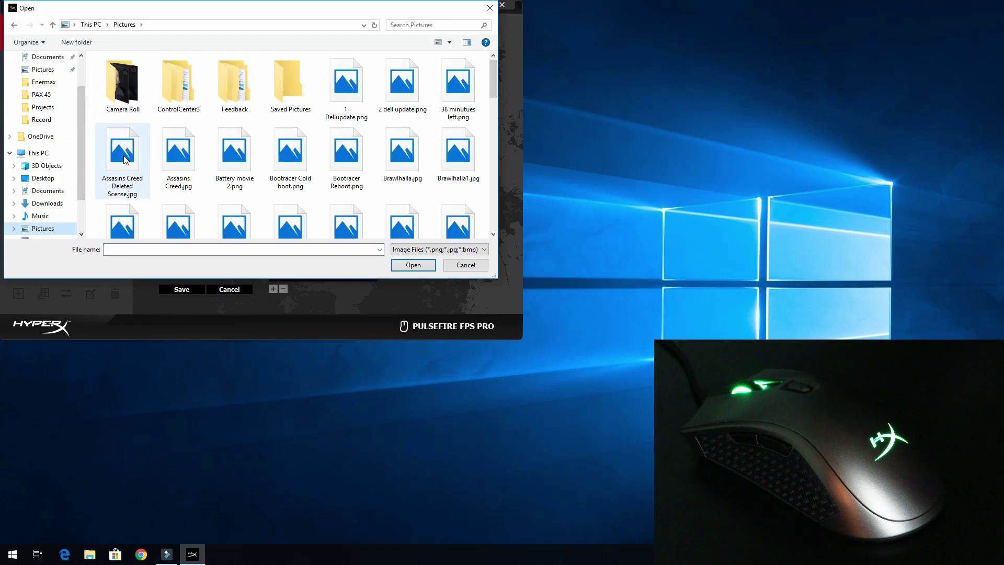
{"action": "left_click", "coordinate": [126, 159]}
{"action": "double_click", "coordinate": [124, 159]}
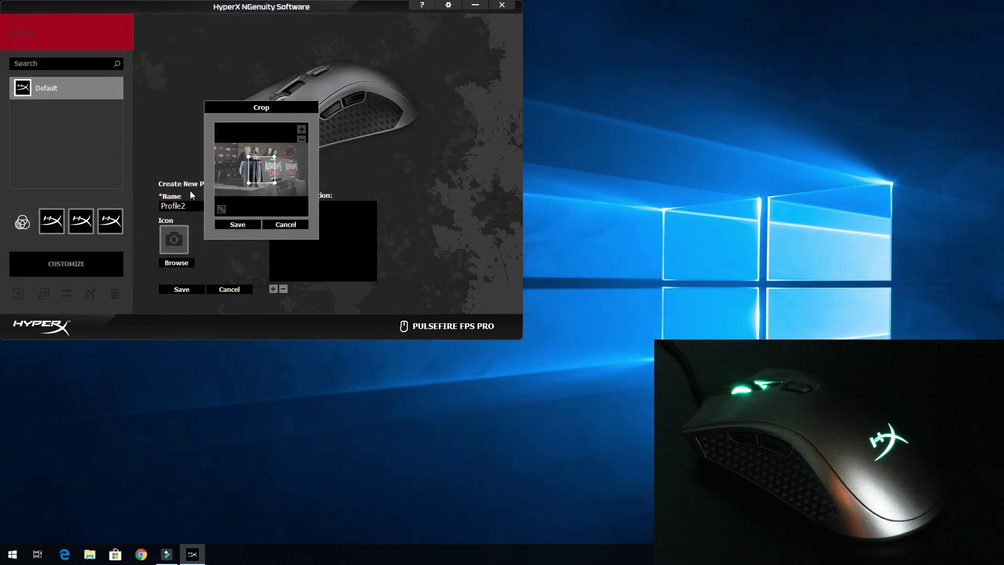
{"action": "left_click", "coordinate": [231, 225]}
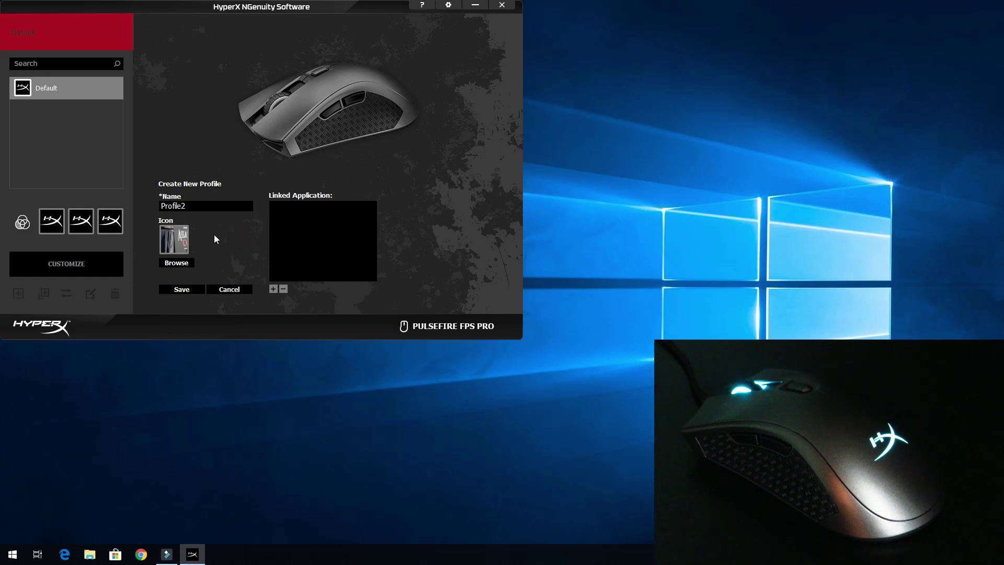
- Create a desktop shortcut to bdcam.exe from the C: drive
{"action": "left_click", "coordinate": [273, 289]}
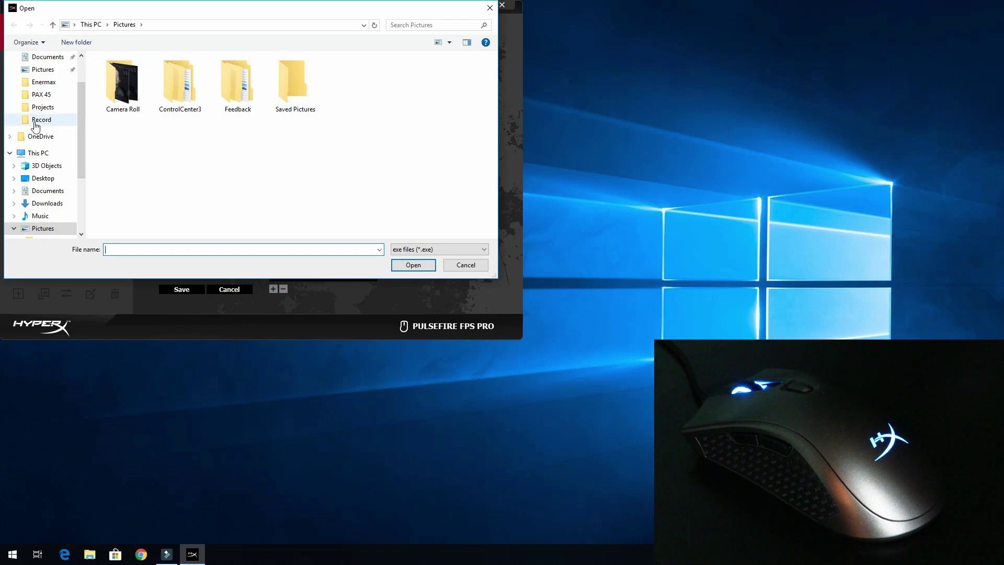
{"action": "scroll", "coordinate": [39, 131], "scroll_direction": "down", "scroll_amount": 2}
{"action": "scroll", "coordinate": [36, 158], "scroll_direction": "down", "scroll_amount": 2}
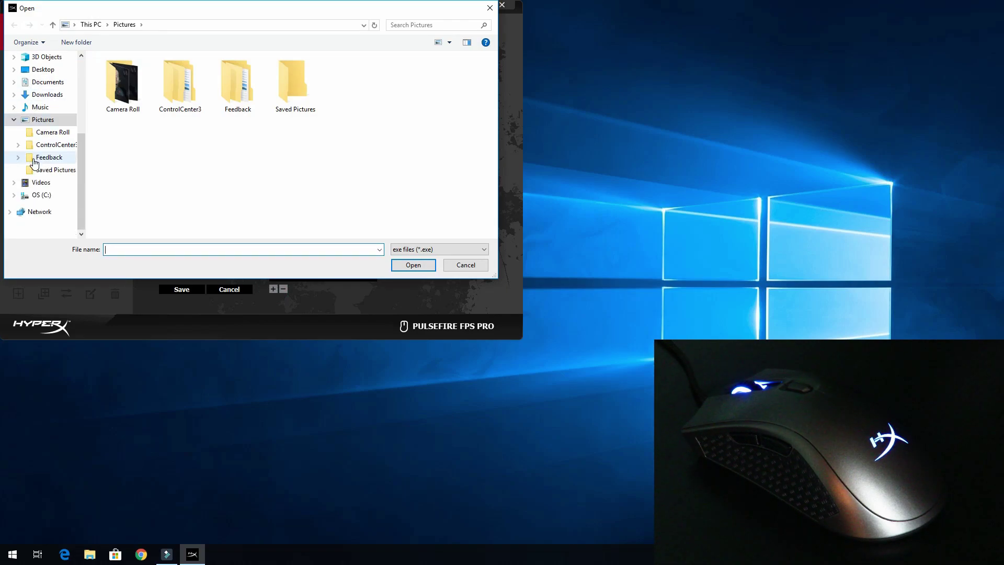
{"action": "left_click", "coordinate": [41, 195]}
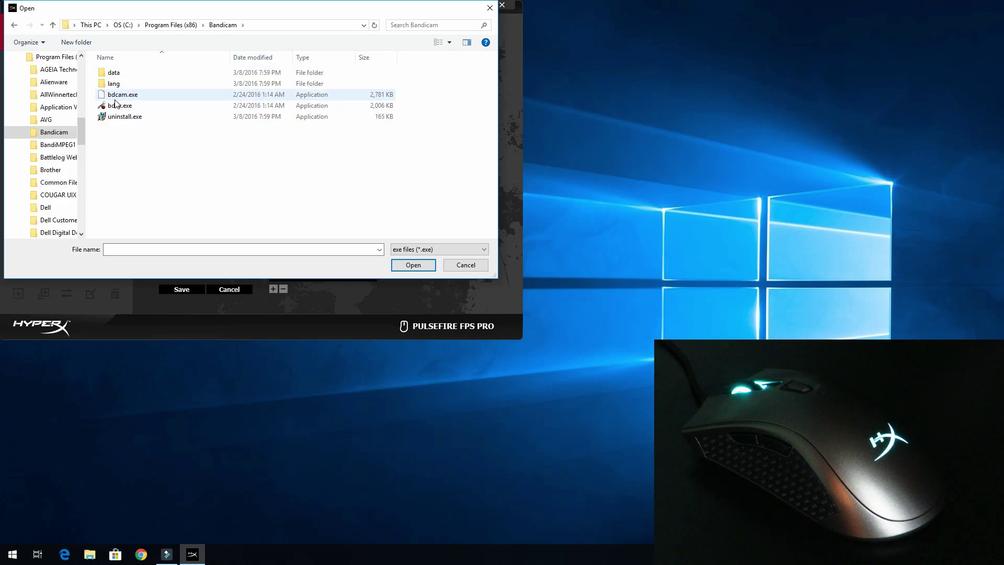
{"action": "left_click", "coordinate": [117, 95]}
{"action": "right_click", "coordinate": [117, 96]}
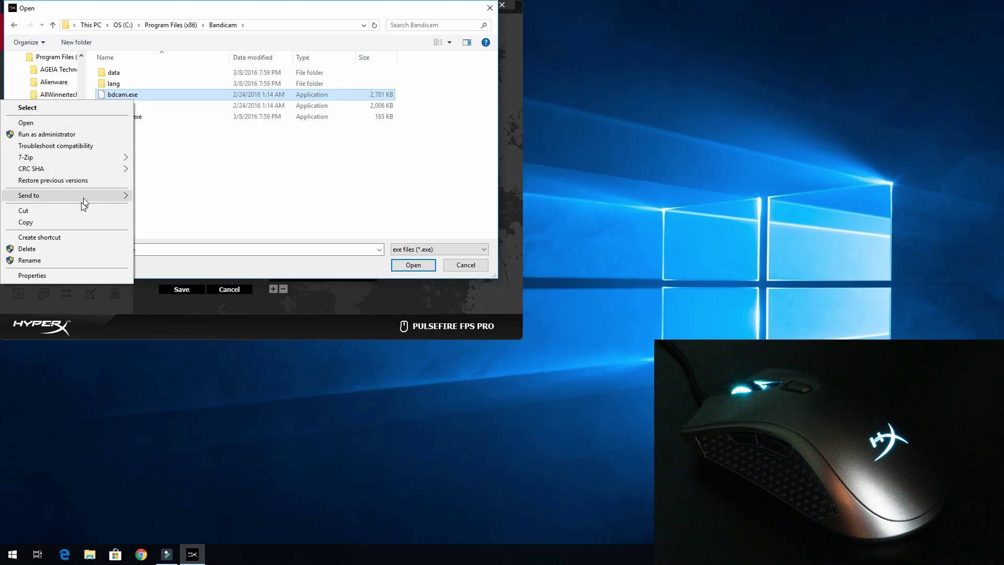
{"action": "left_click", "coordinate": [64, 236]}
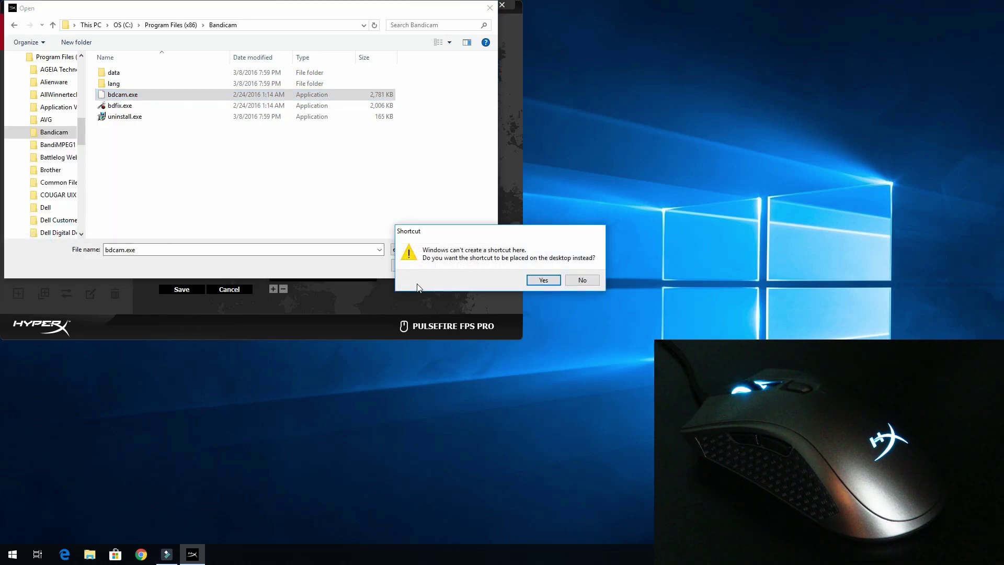
{"action": "left_click", "coordinate": [546, 280]}
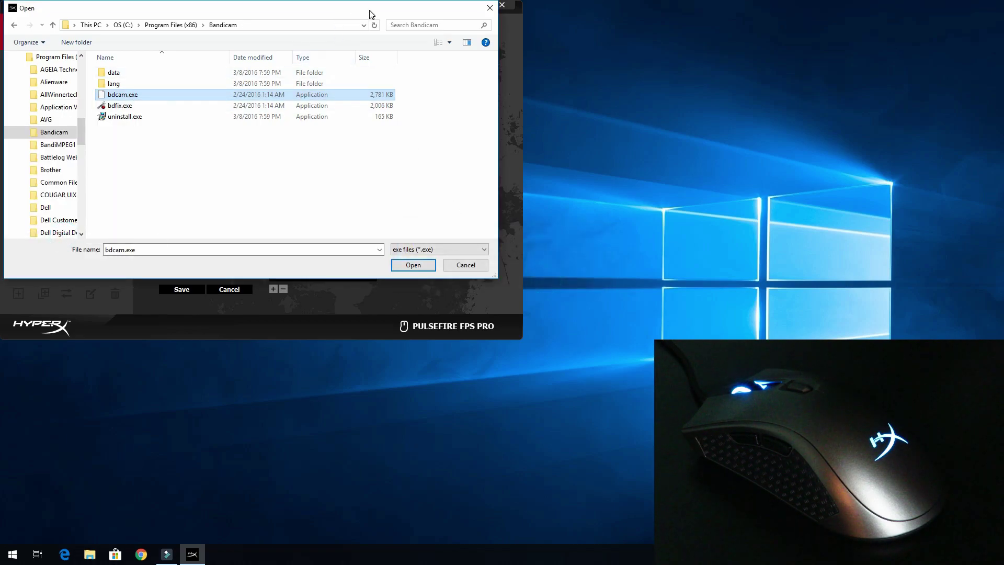
- Link the bdcam desktop shortcut as Profile2's linked application
{"action": "scroll", "coordinate": [44, 108], "scroll_direction": "up", "scroll_amount": 5}
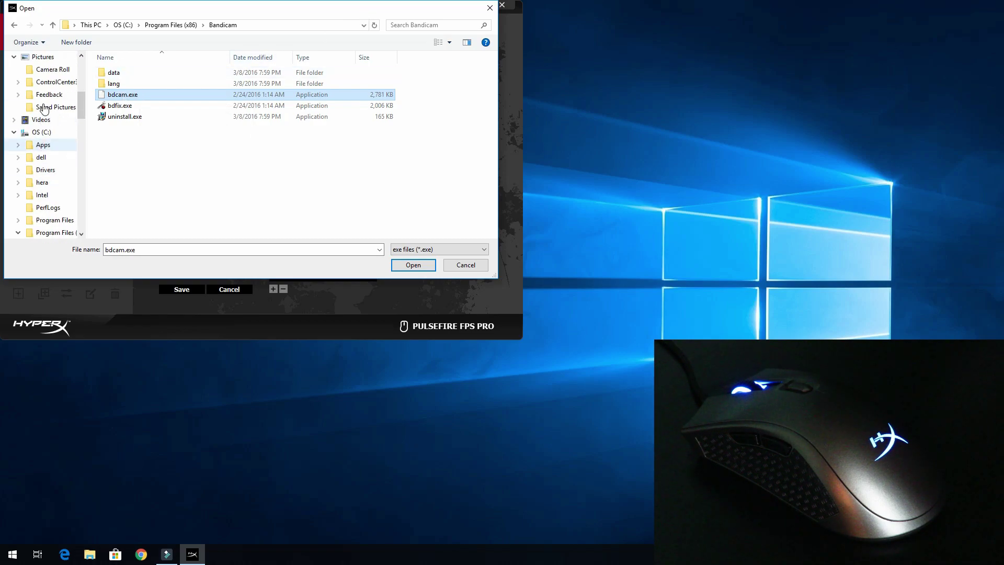
{"action": "scroll", "coordinate": [45, 108], "scroll_direction": "up", "scroll_amount": 3}
{"action": "left_click", "coordinate": [46, 86]}
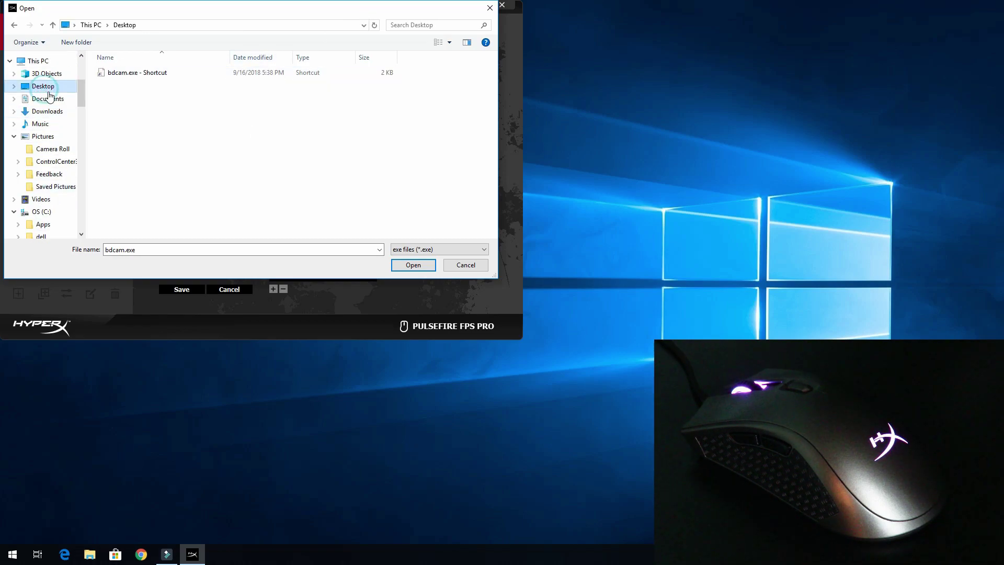
{"action": "double_click", "coordinate": [125, 73]}
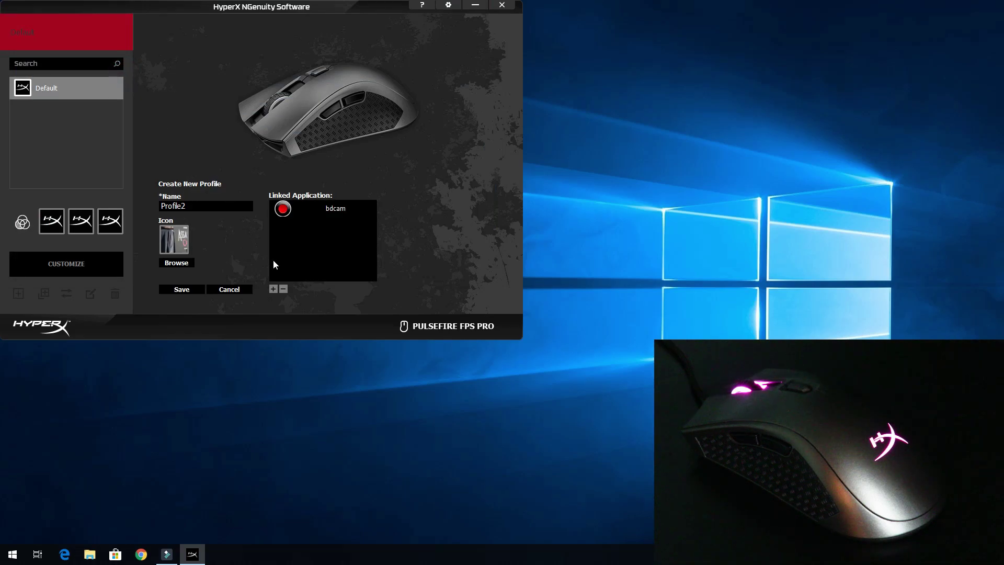
- Save Profile2 with its bdcam link and start customizing it
{"action": "left_click", "coordinate": [306, 209]}
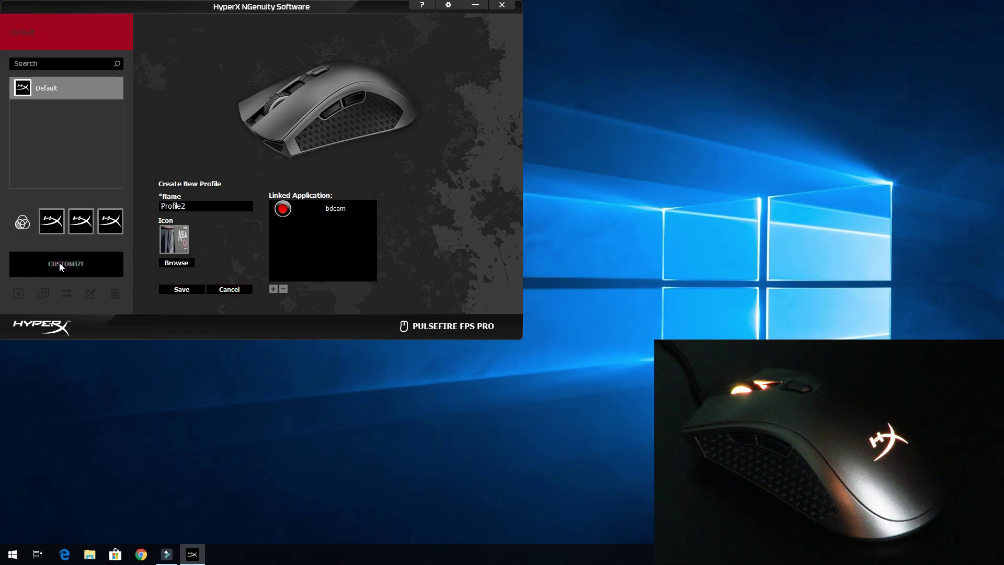
{"action": "left_click", "coordinate": [196, 289]}
{"action": "left_click", "coordinate": [76, 262]}
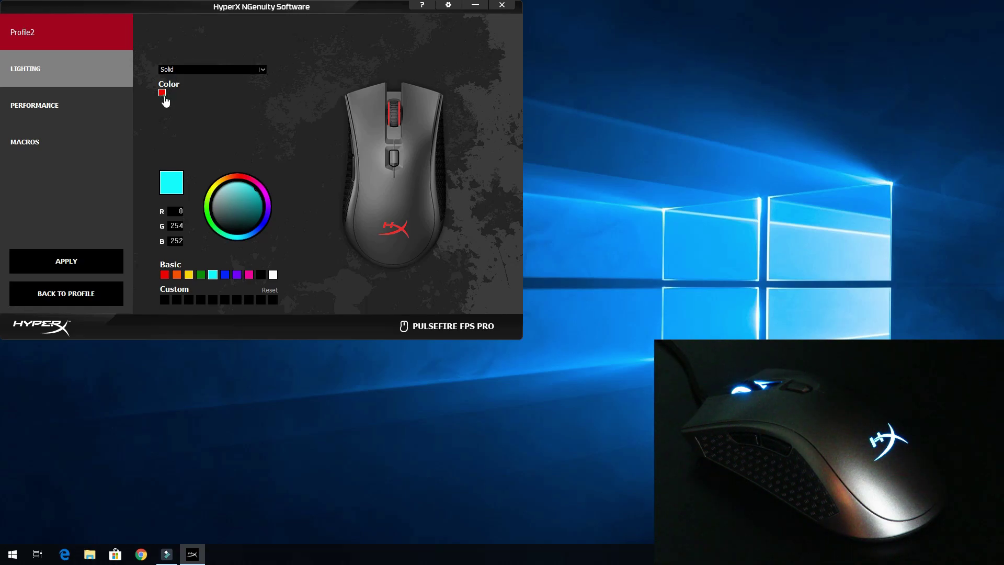
- Make Profile2's lighting solid red and bring up the DPI sensitivity settings
{"action": "left_click", "coordinate": [163, 95]}
{"action": "left_click", "coordinate": [165, 276]}
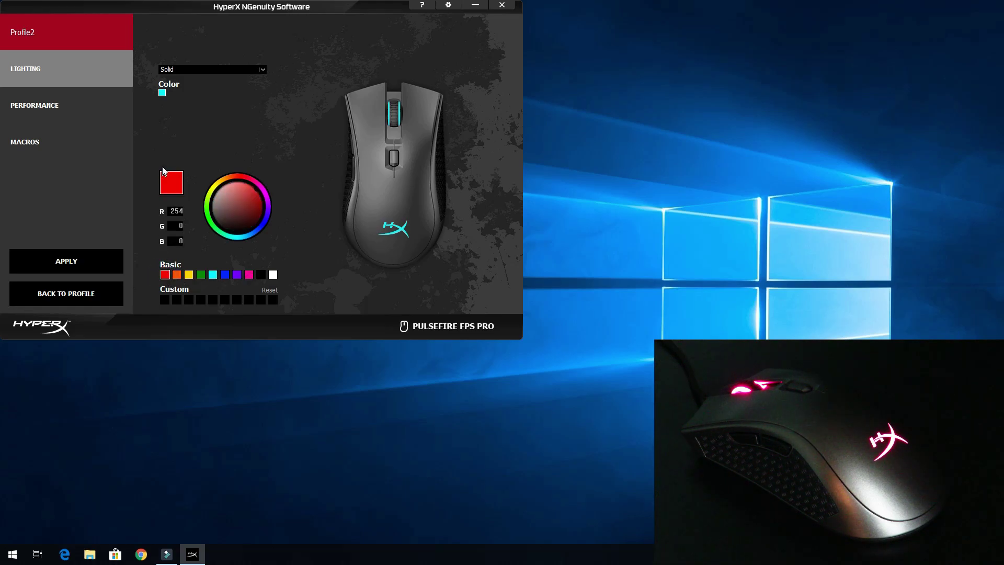
{"action": "left_click", "coordinate": [161, 96]}
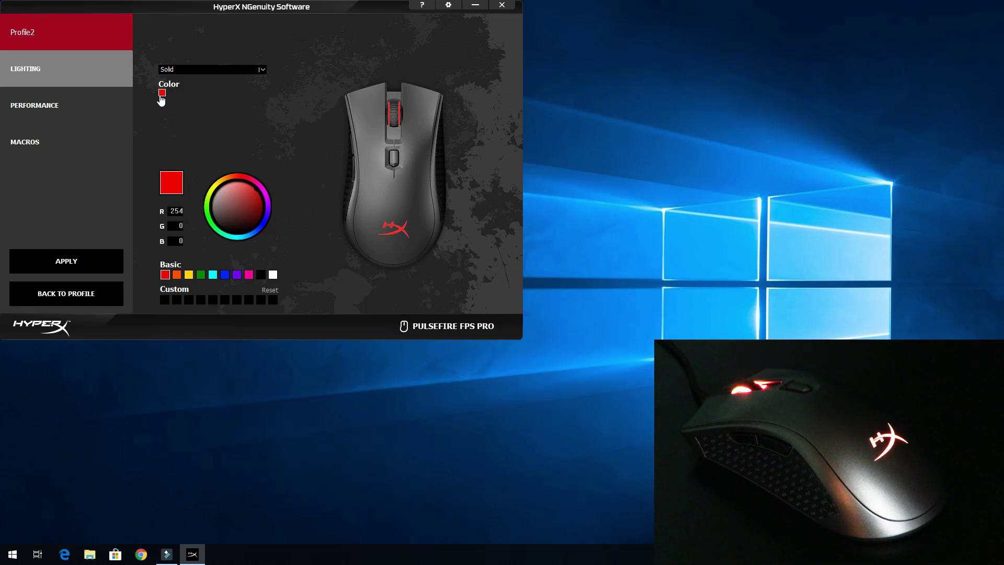
{"action": "left_click", "coordinate": [101, 110]}
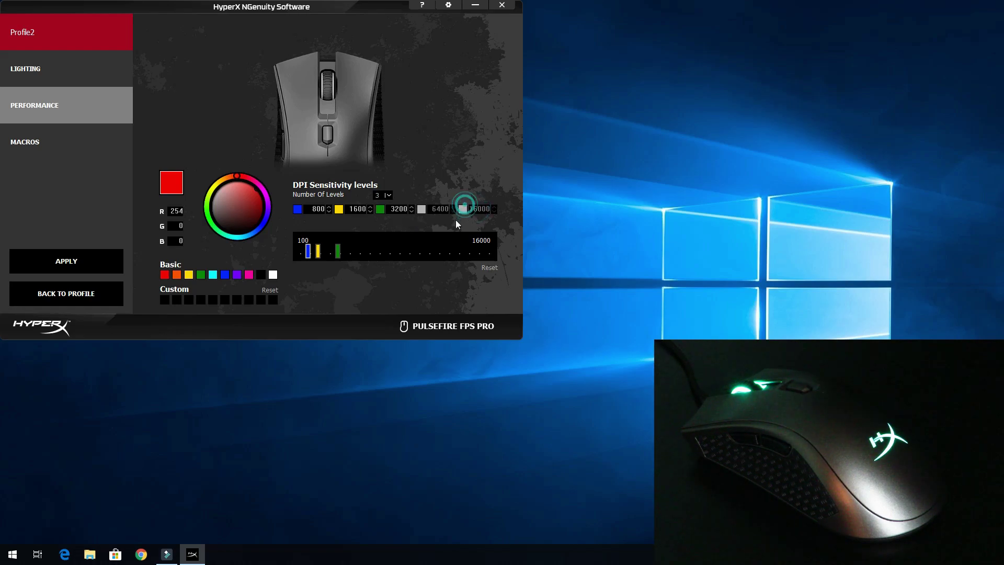
- Drag the first DPI level marker from 800 up to 16000
{"action": "left_click", "coordinate": [484, 250]}
{"action": "left_click_drag", "start_coordinate": [308, 251], "coordinate": [530, 244]}
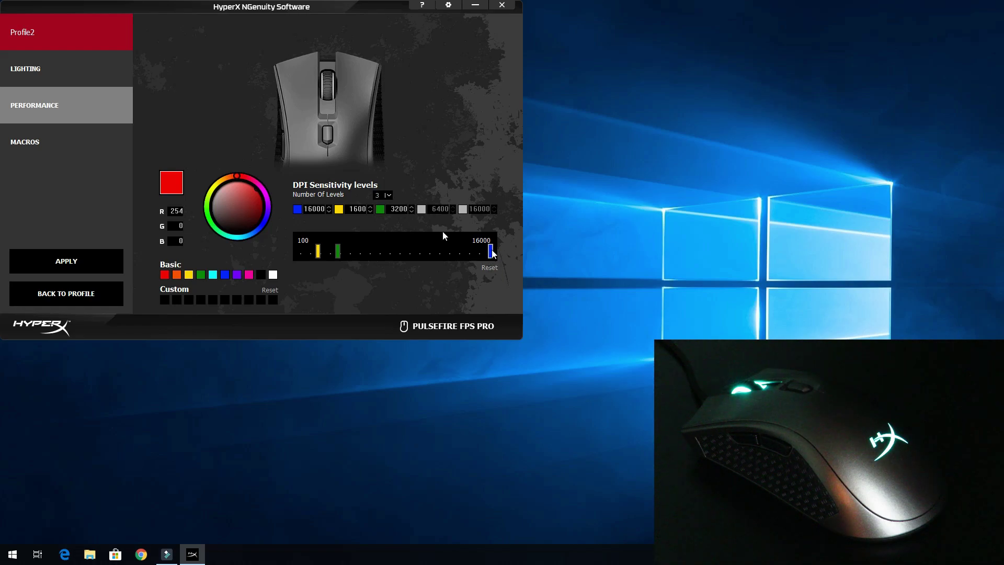
- Go to Profile2's Macros key assignment page, dismissing the tutorial overlay
{"action": "left_click", "coordinate": [76, 137]}
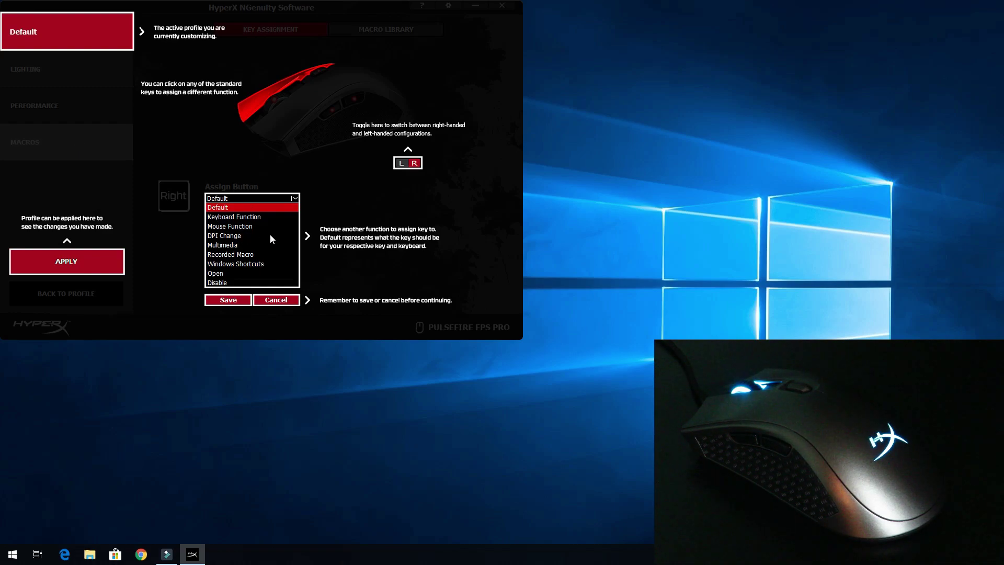
{"action": "left_click", "coordinate": [231, 254]}
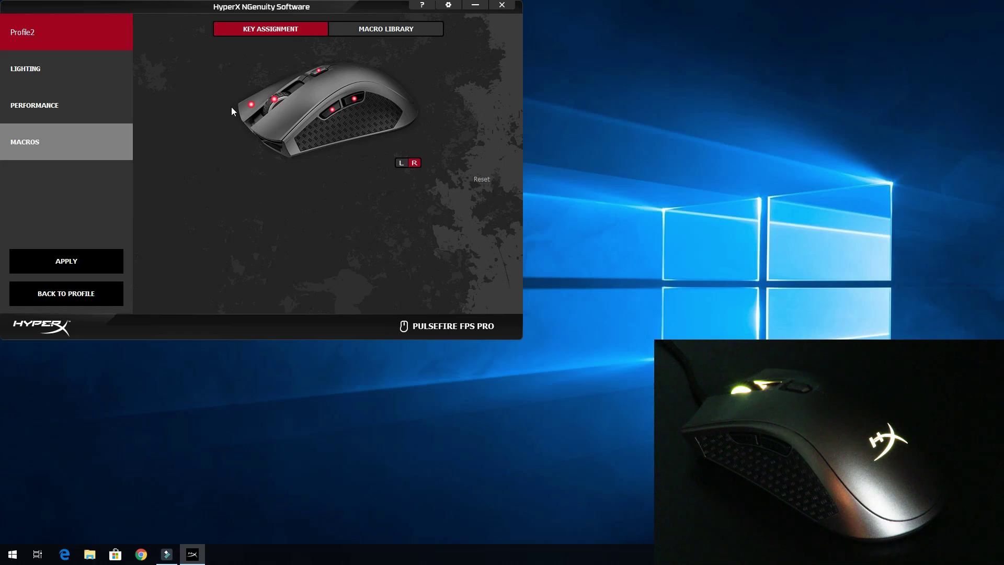
- Set up Macro1 in the macro library with a 19 ms delay
{"action": "left_click", "coordinate": [380, 29]}
{"action": "left_click", "coordinate": [177, 292]}
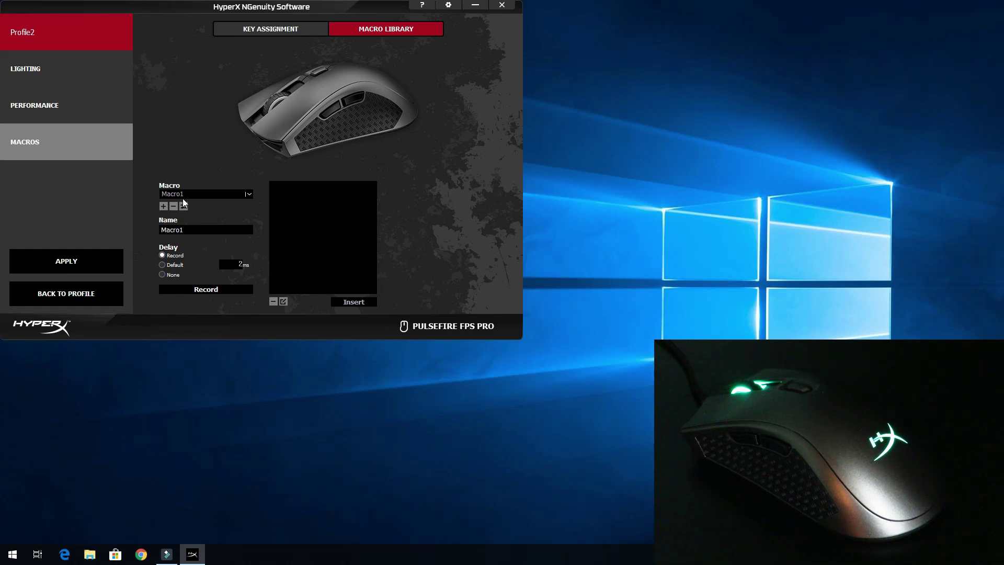
{"action": "double_click", "coordinate": [213, 230]}
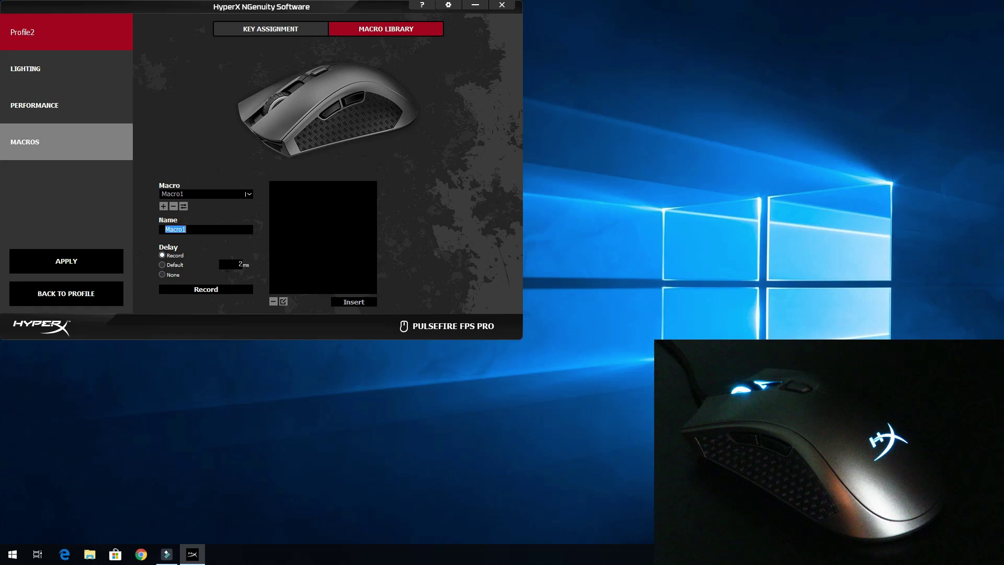
{"action": "double_click", "coordinate": [230, 264]}
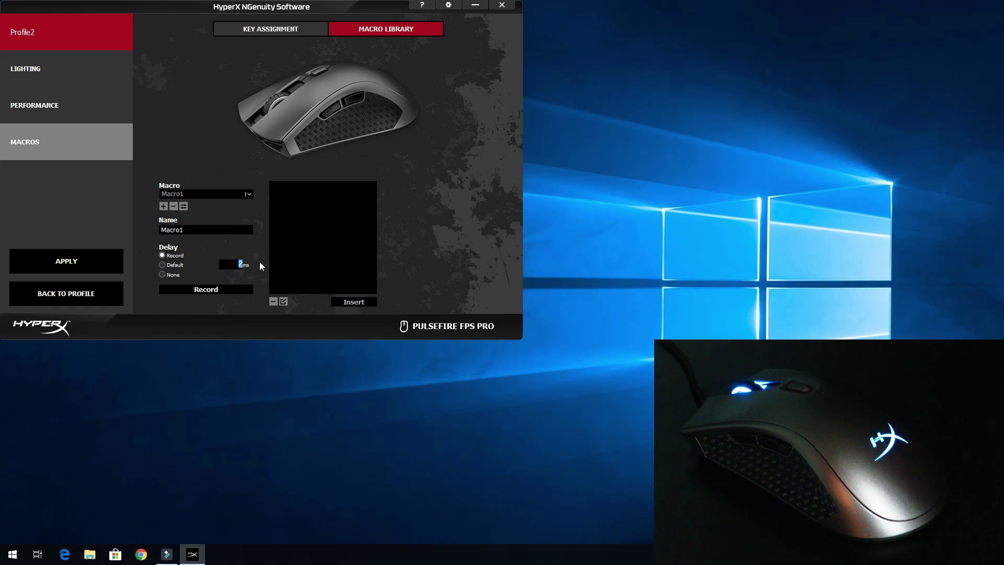
{"action": "type", "text": "19"}
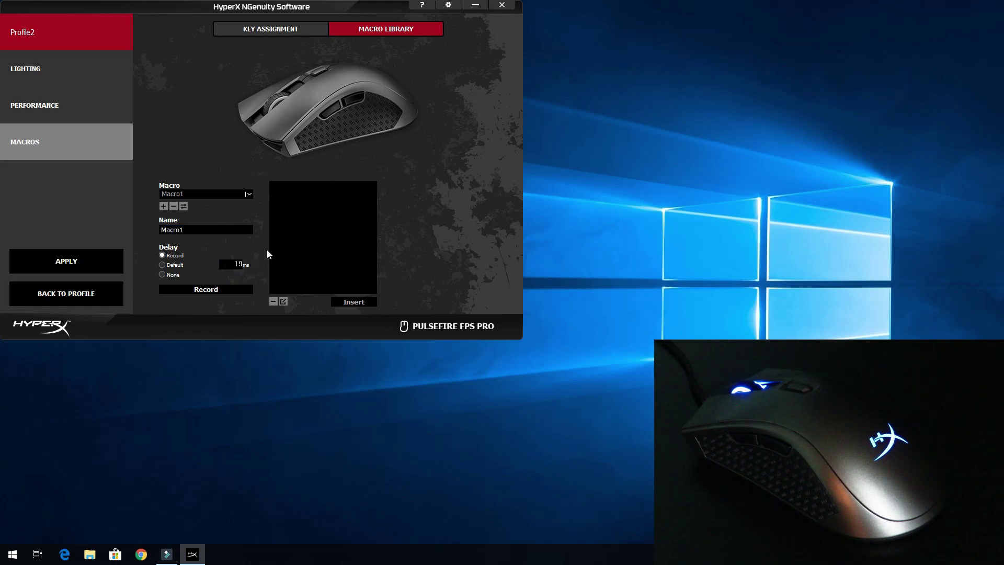
- Record opening Notepad, typing 'jhbcse,hcbse,hcb', and closing it without saving
{"action": "left_click", "coordinate": [197, 290]}
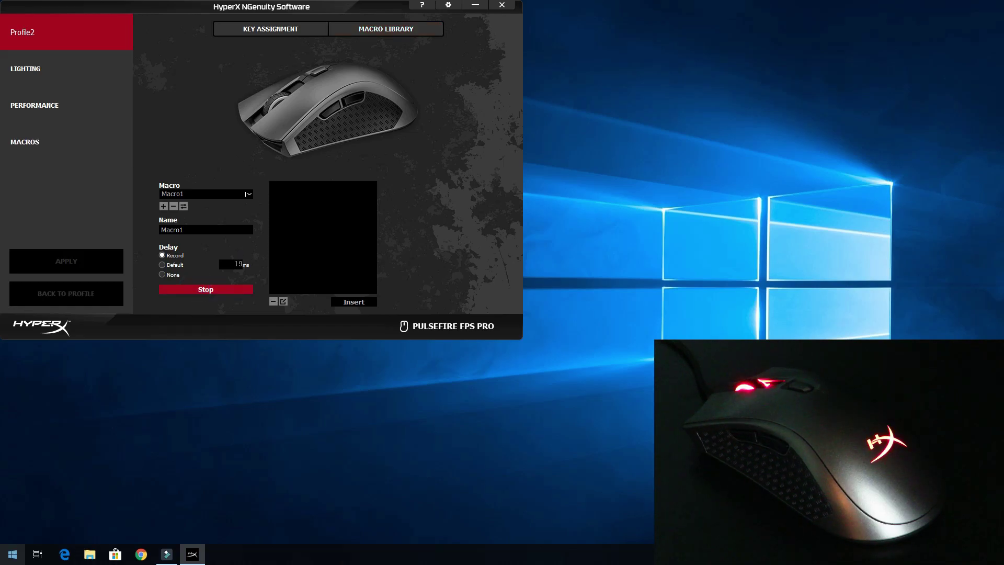
{"action": "left_click", "coordinate": [819, 253]}
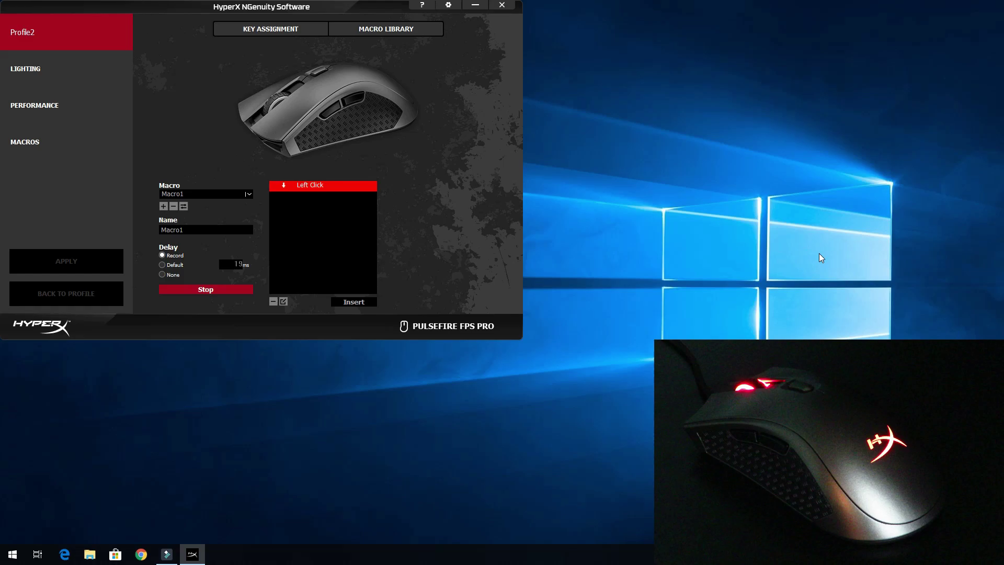
{"action": "key", "text": "super"}
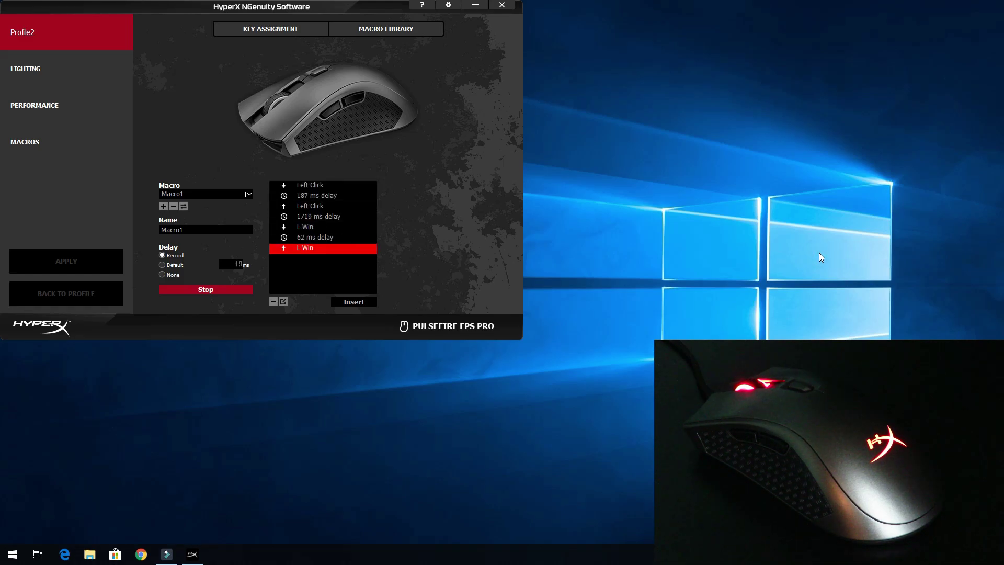
{"action": "type", "text": "no"}
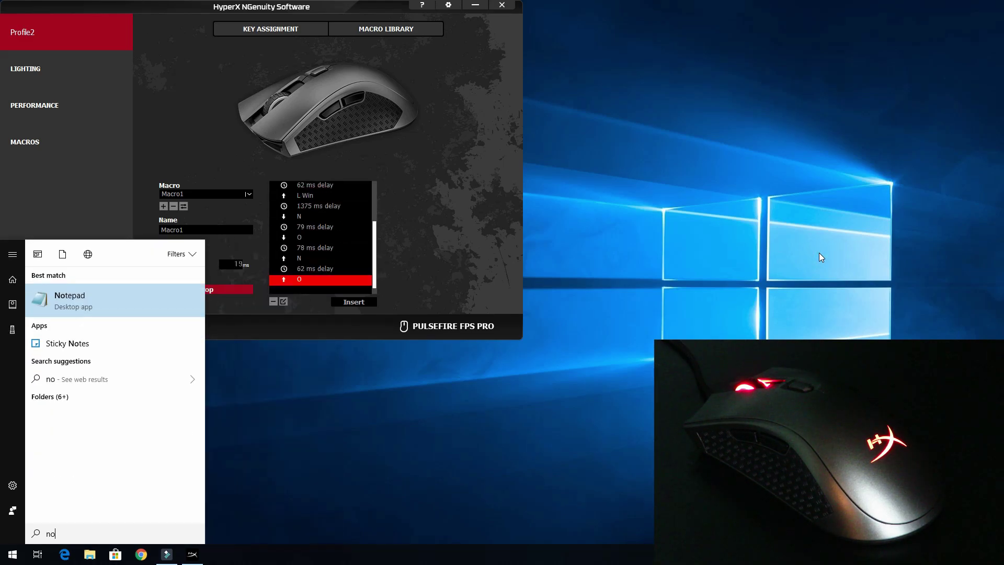
{"action": "key", "text": "Return"}
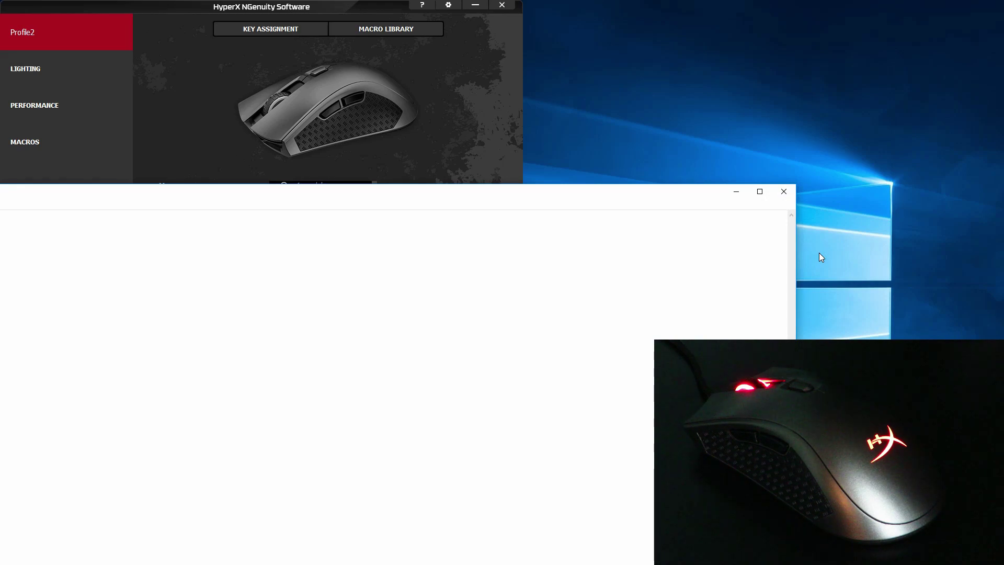
{"action": "type", "text": "jhbcse,hcbse,hcb"}
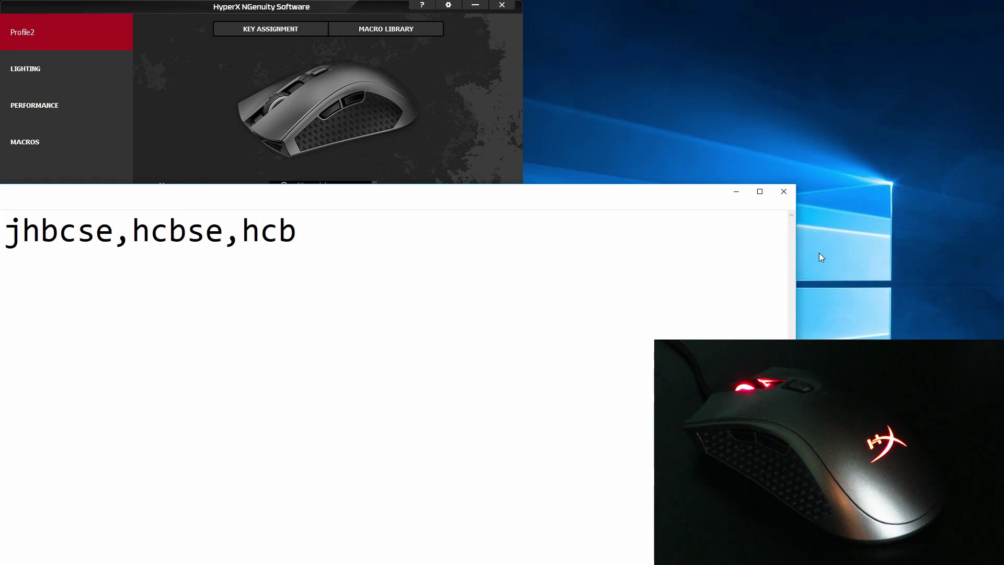
{"action": "key", "text": "alt+F4"}
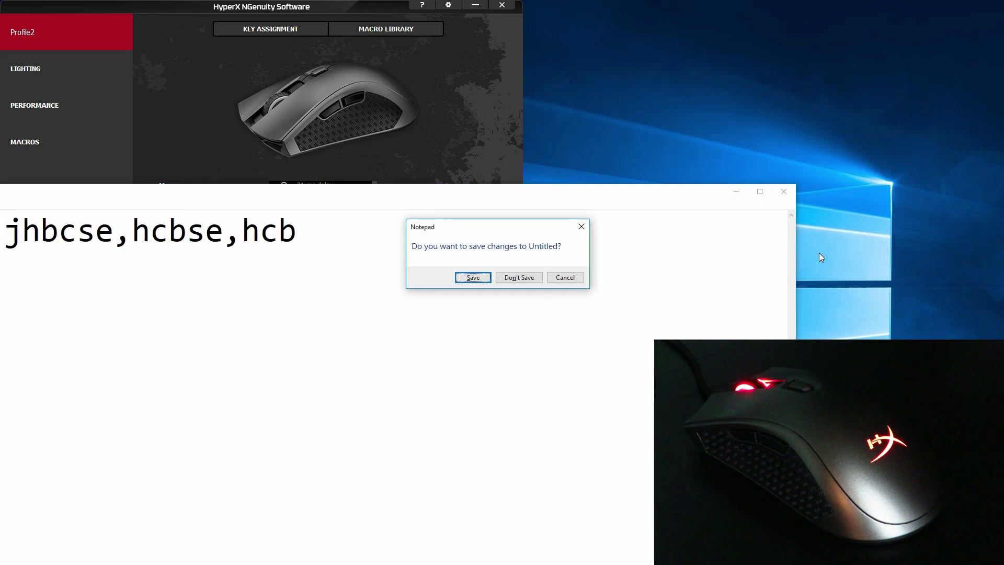
{"action": "key", "text": "n"}
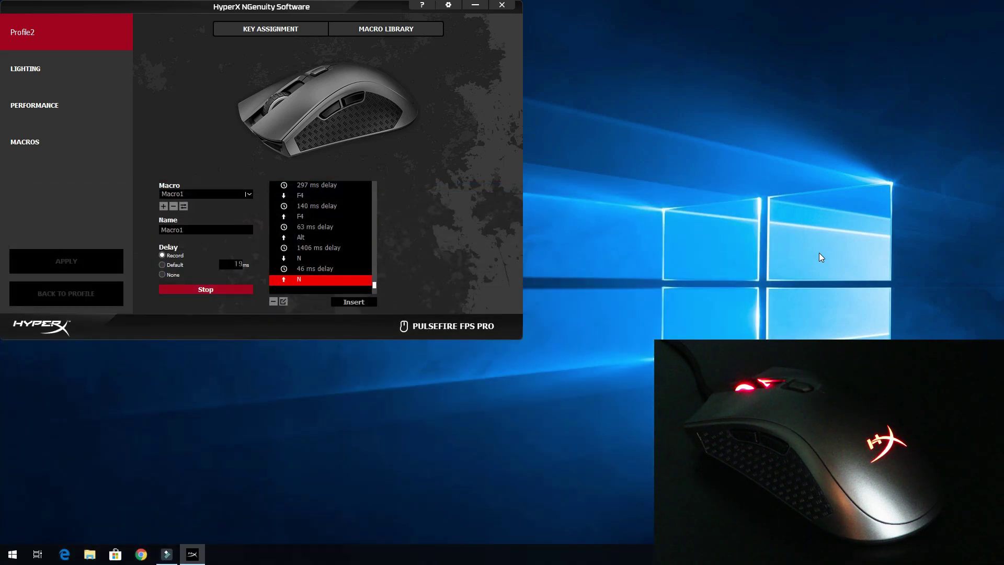
- Stop recording, assign Macro1 to the Back side button, and apply it to the mouse
{"action": "left_click", "coordinate": [210, 290]}
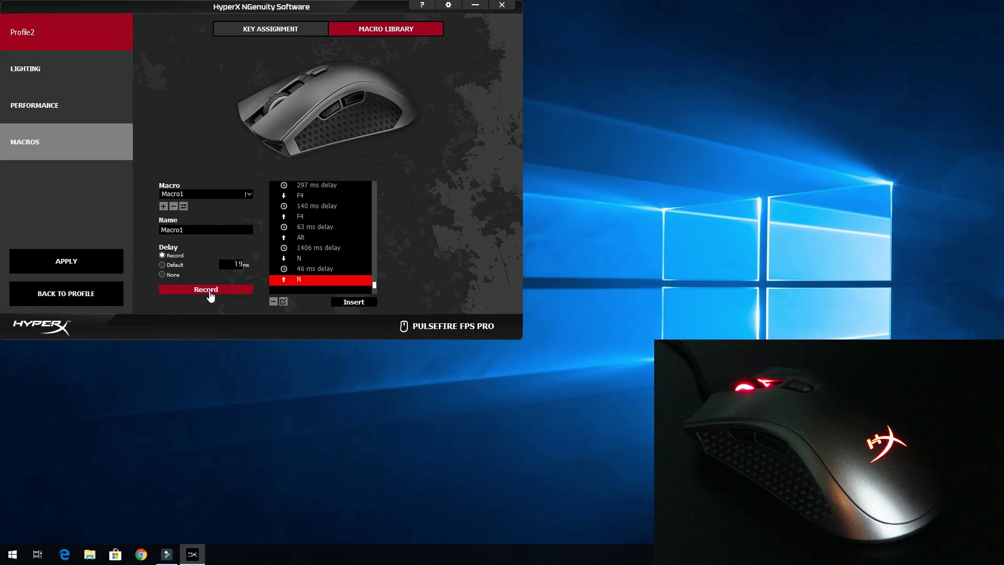
{"action": "left_click", "coordinate": [272, 31]}
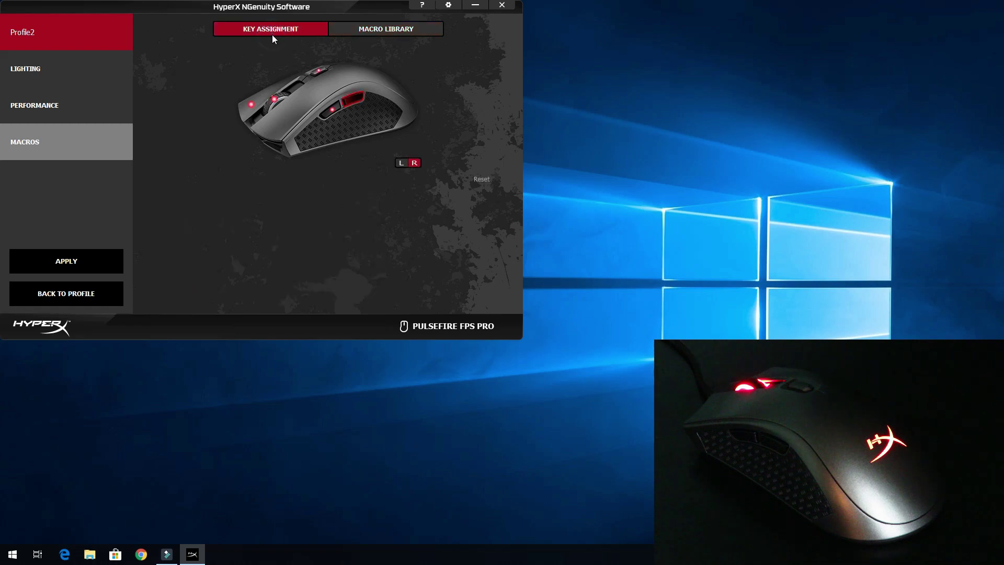
{"action": "left_click", "coordinate": [355, 100]}
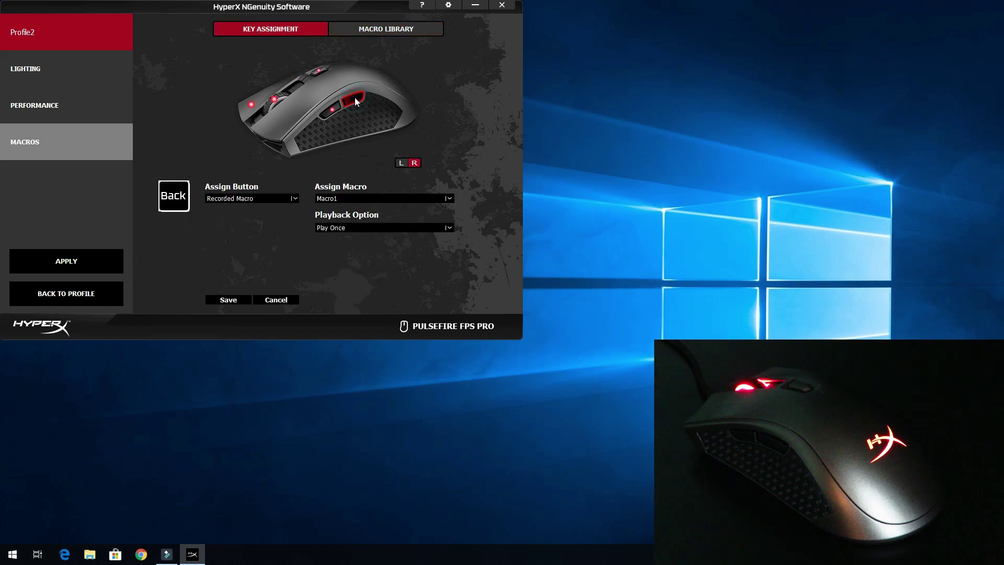
{"action": "left_click", "coordinate": [237, 198]}
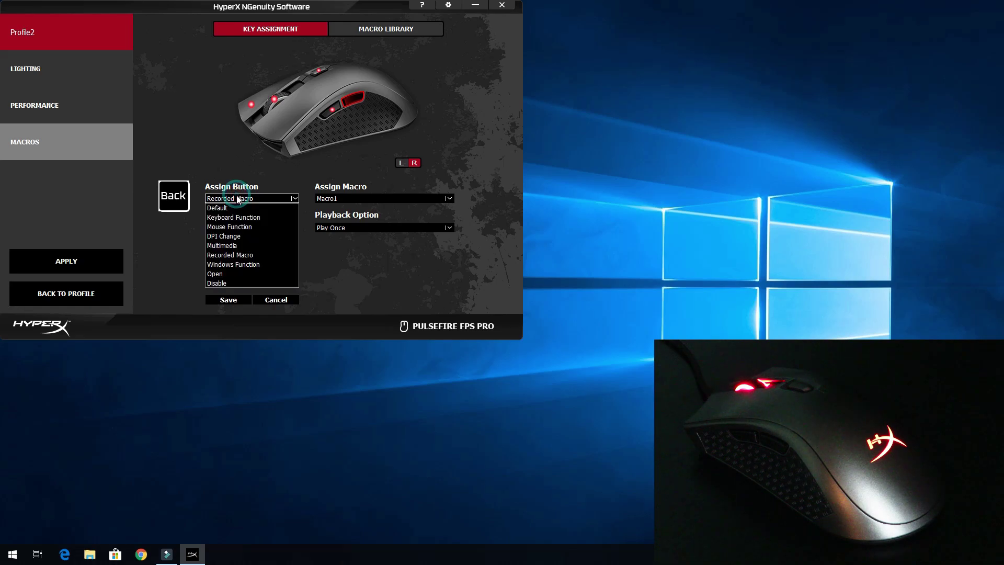
{"action": "left_click", "coordinate": [232, 254]}
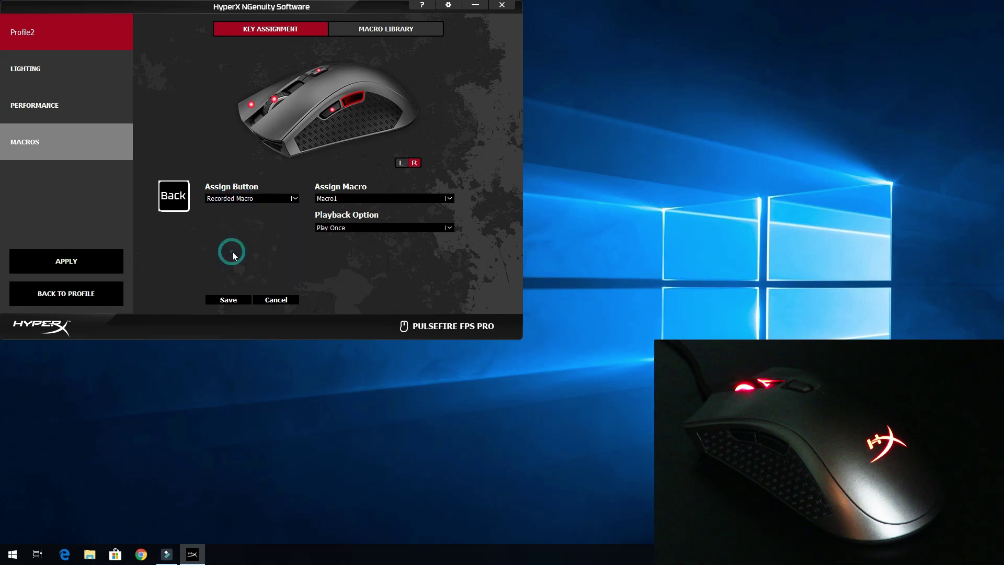
{"action": "left_click", "coordinate": [229, 301]}
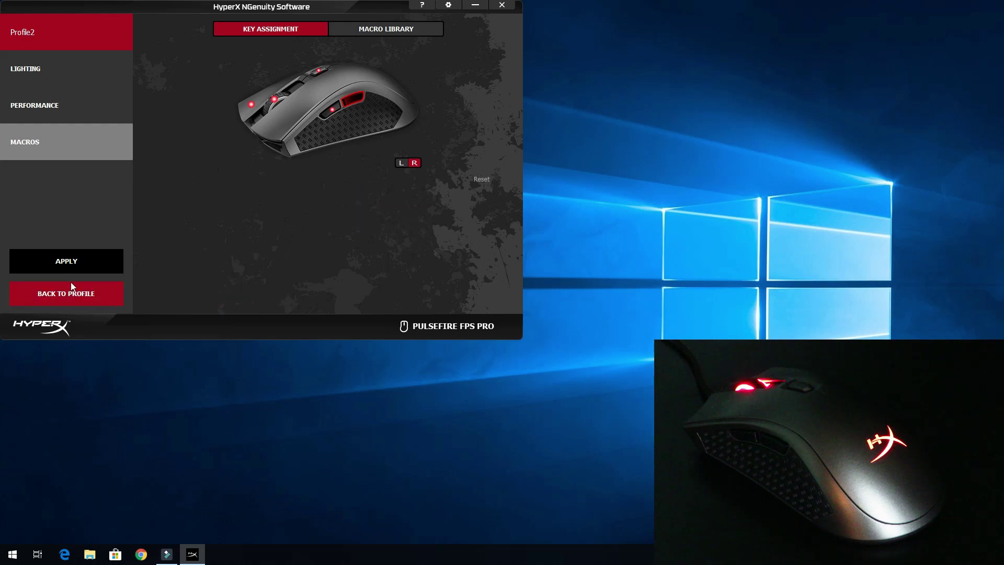
{"action": "left_click", "coordinate": [71, 264]}
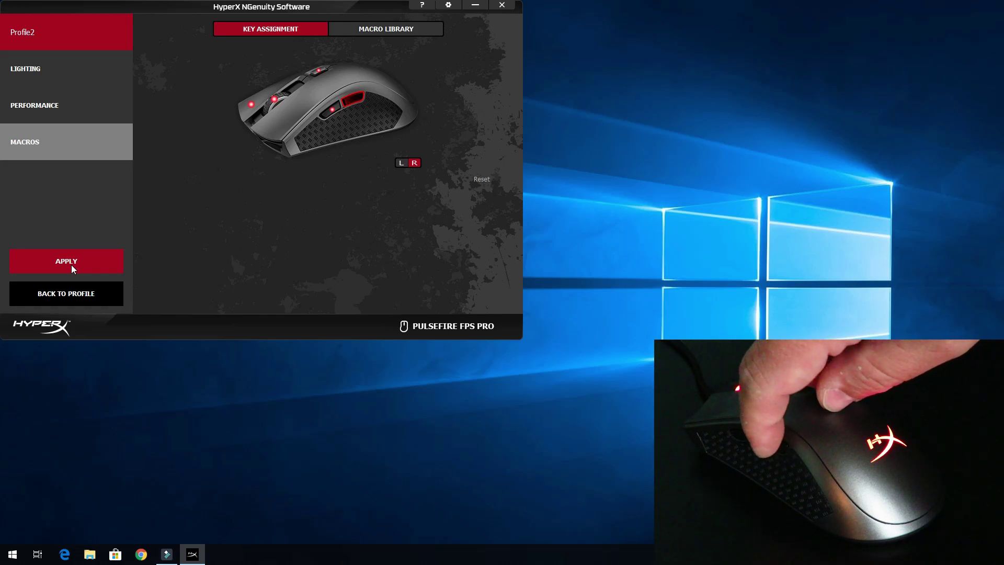
{"action": "left_click", "coordinate": [71, 265]}
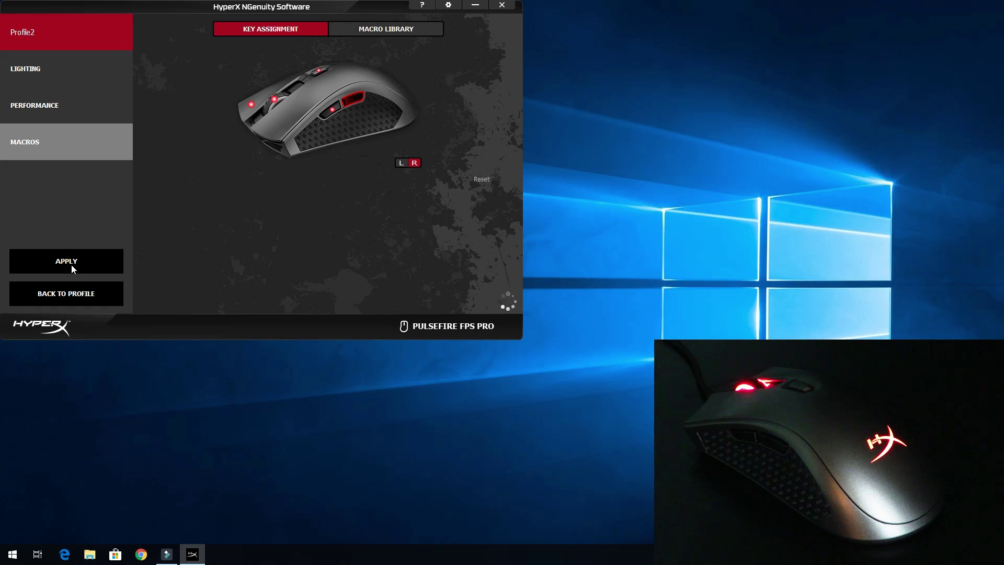
{"action": "key", "text": "super"}
{"action": "type", "text": "notepad"}
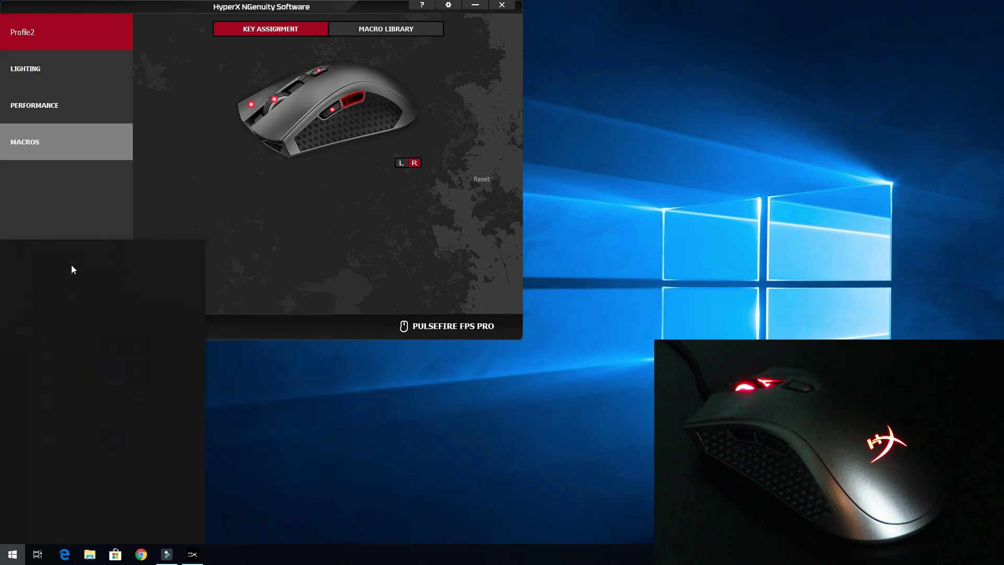
{"action": "key", "text": "Return"}
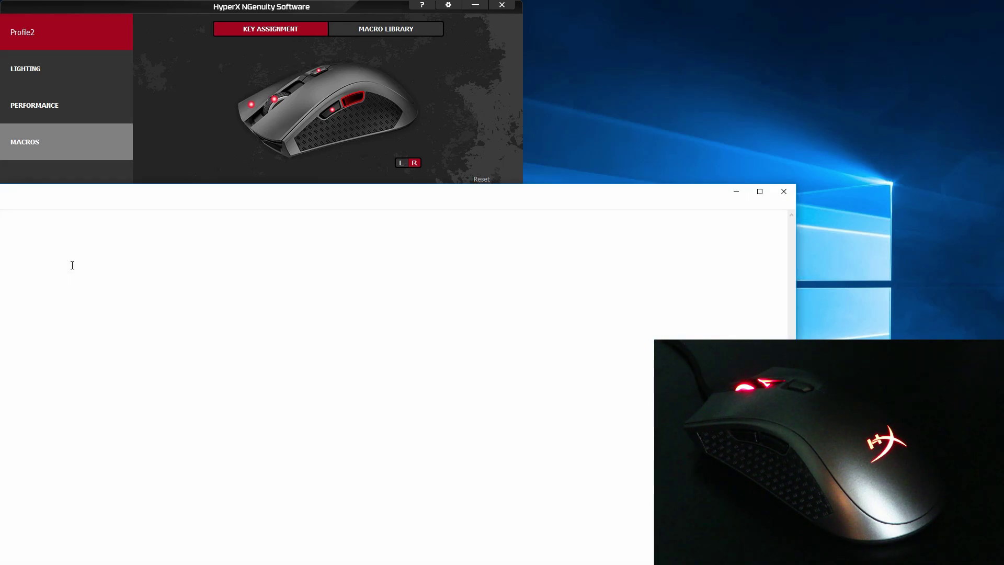
{"action": "type", "text": "hcse,hcbse,hcb"}
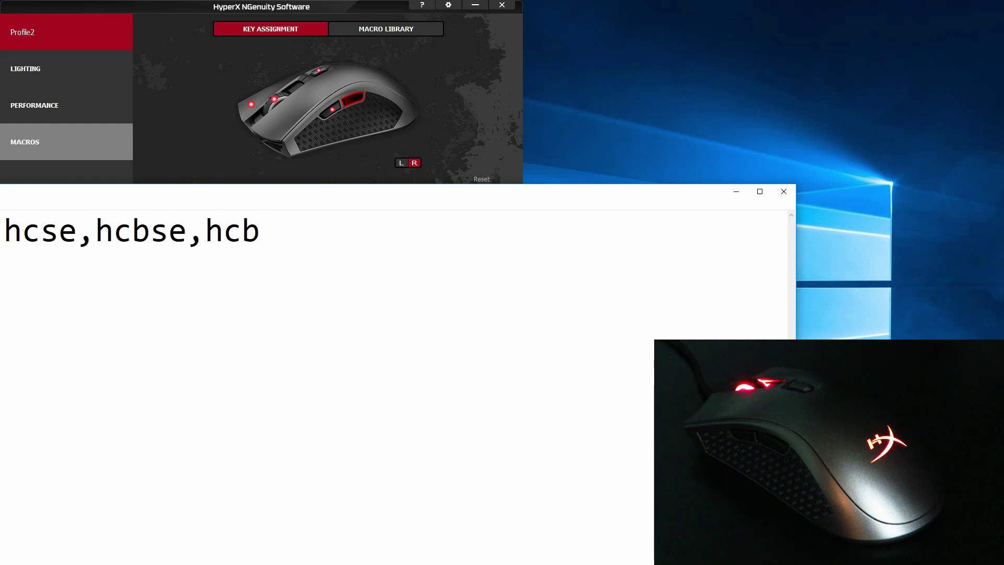
{"action": "key", "text": "alt+F4"}
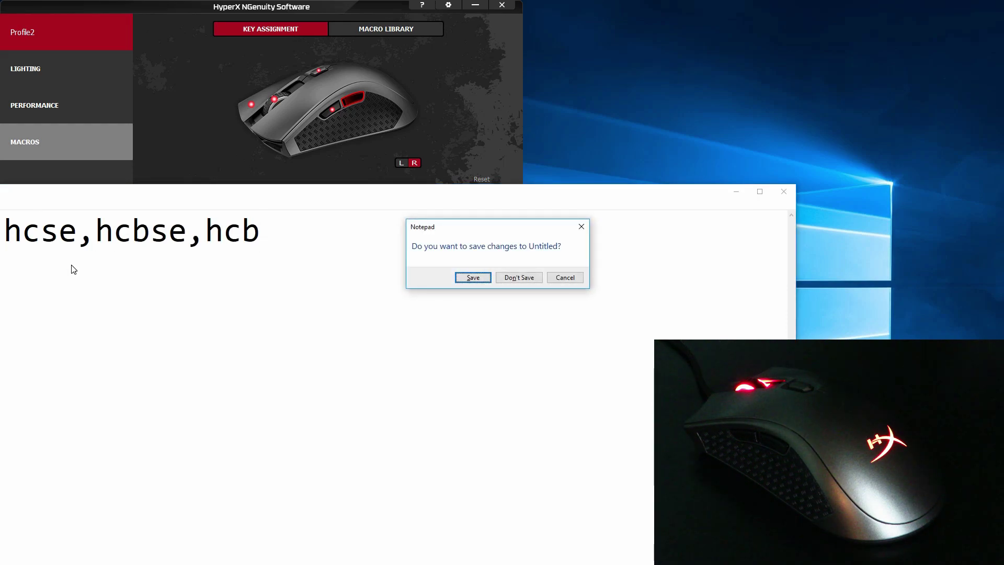
{"action": "key", "text": "alt+n"}
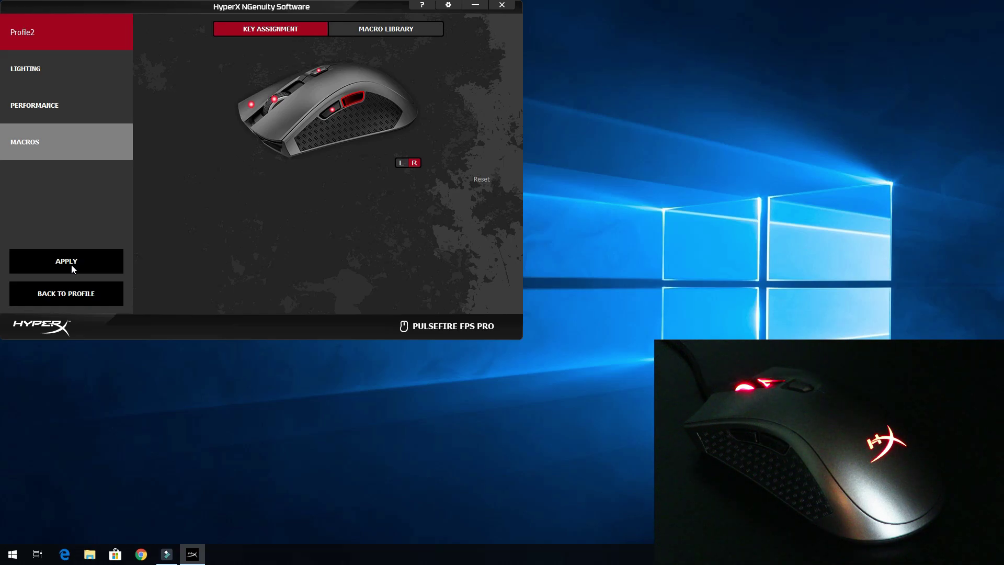
- Start Profile3 with an enlarged crop of Battery movie 2.png as its icon
{"action": "left_click", "coordinate": [48, 291]}
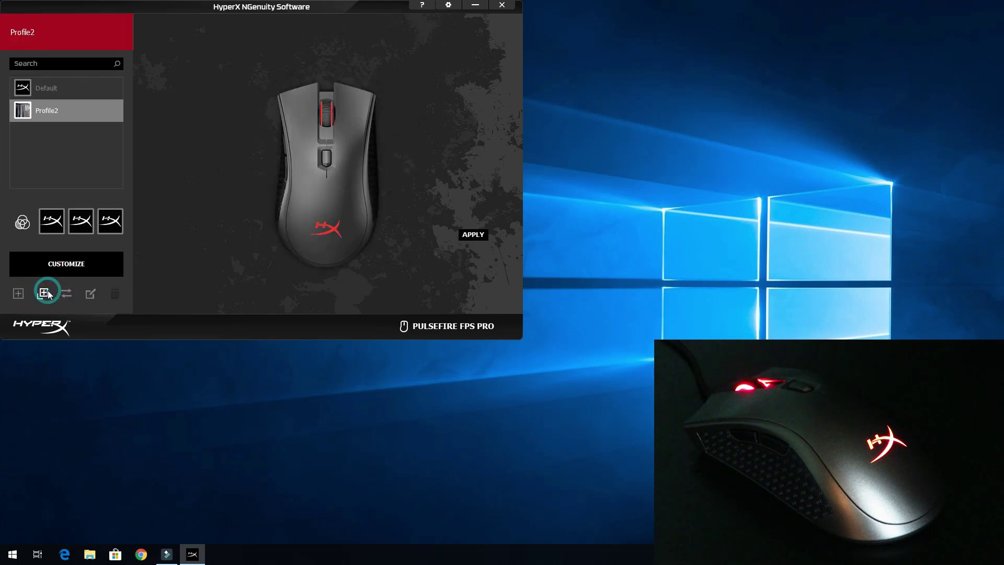
{"action": "left_click", "coordinate": [18, 293]}
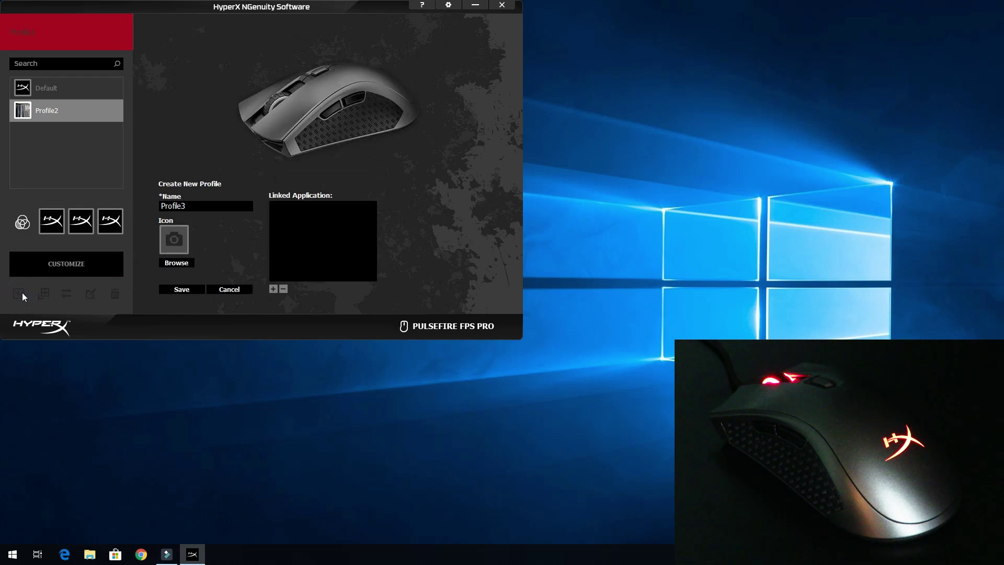
{"action": "left_click", "coordinate": [175, 261]}
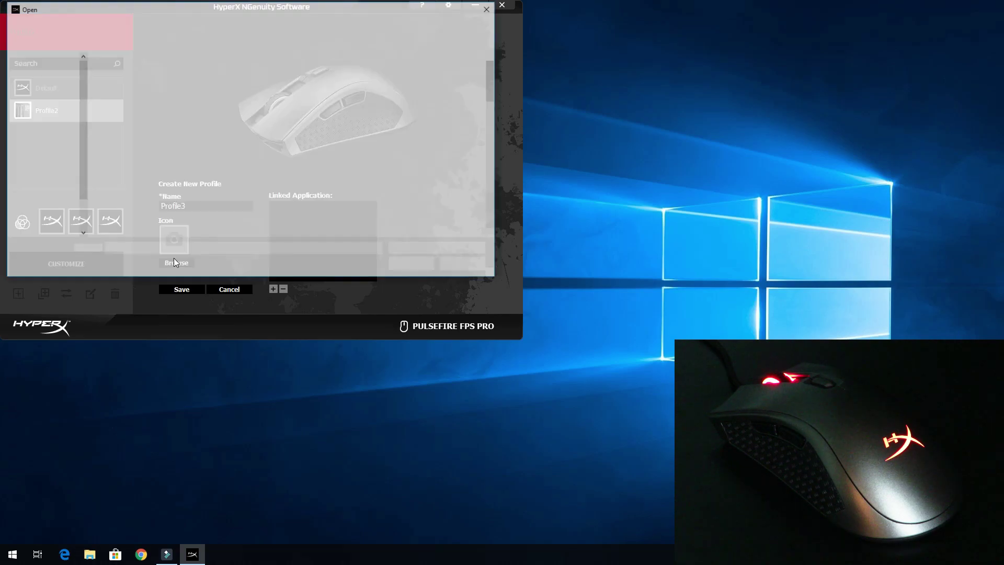
{"action": "double_click", "coordinate": [212, 162]}
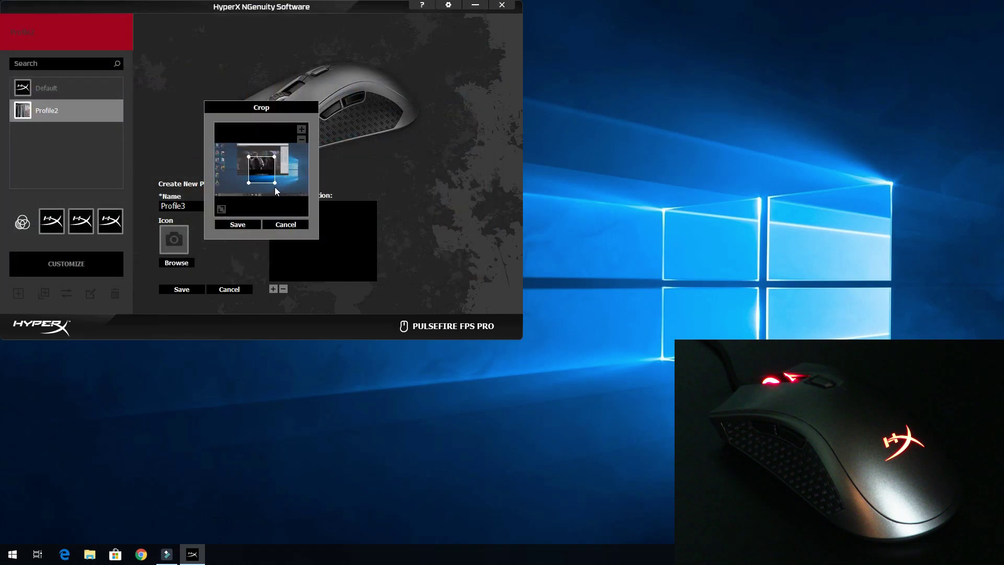
{"action": "left_click", "coordinate": [274, 182]}
{"action": "left_click_drag", "start_coordinate": [288, 197], "coordinate": [328, 231]}
{"action": "left_click", "coordinate": [245, 227]}
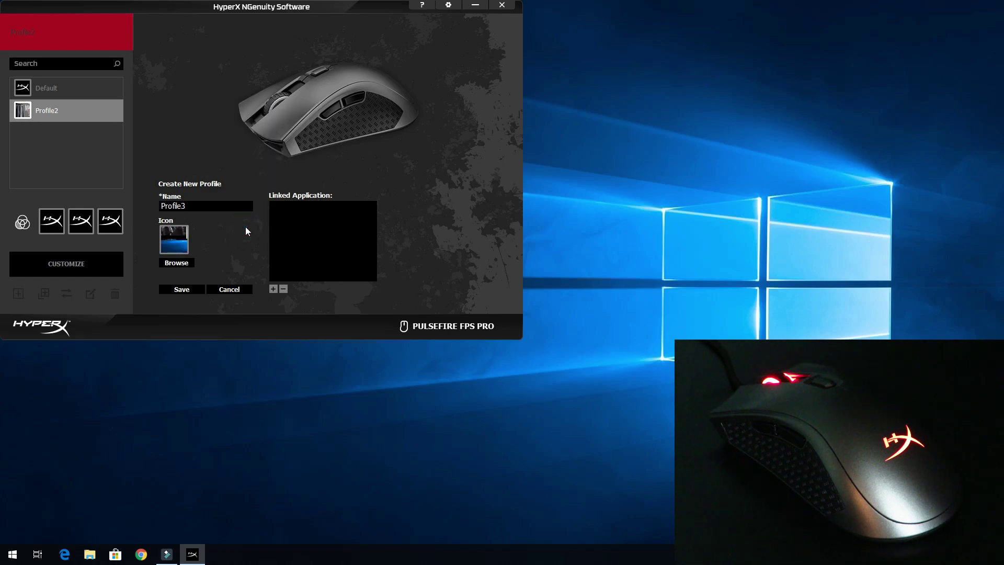
- Send BrccMCtl.exe from Brother\ControlCenter3 to the desktop as a shortcut
{"action": "left_click", "coordinate": [276, 290]}
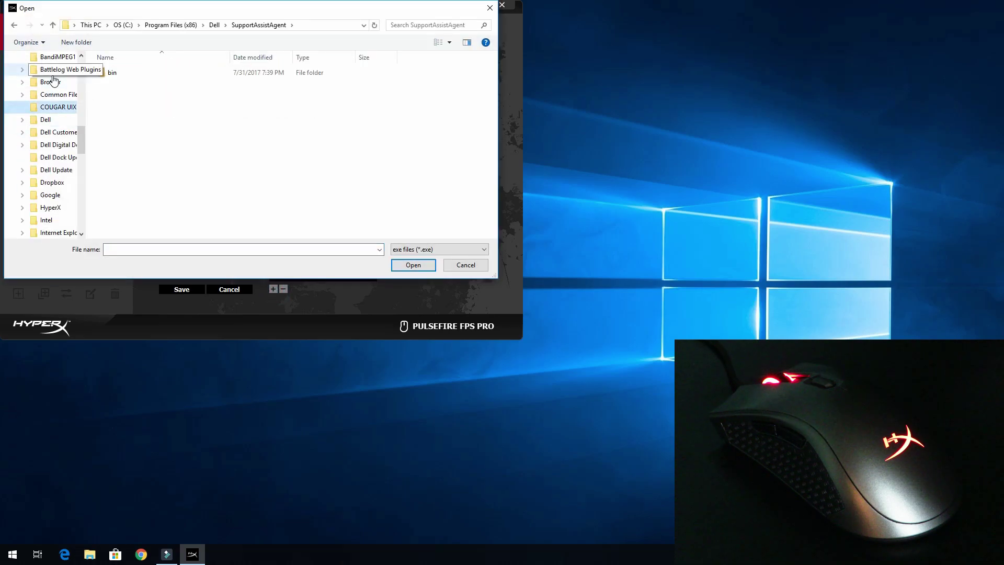
{"action": "left_click", "coordinate": [53, 70]}
{"action": "left_click", "coordinate": [48, 83]}
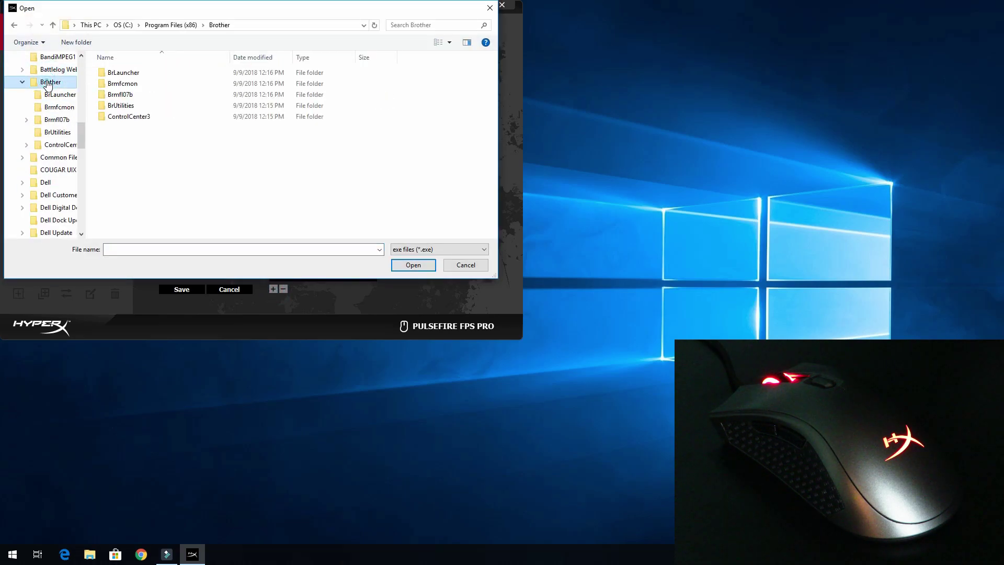
{"action": "double_click", "coordinate": [125, 118]}
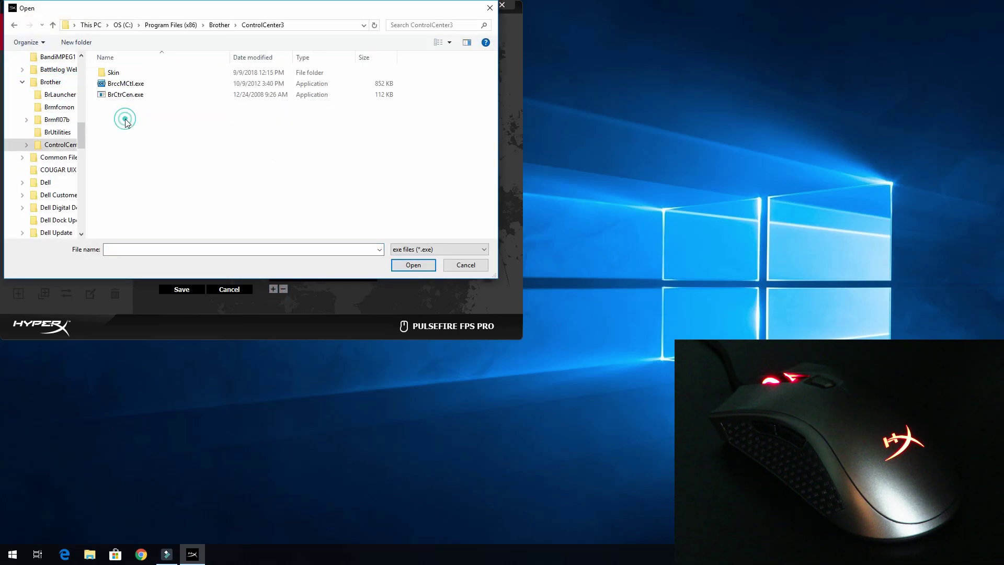
{"action": "right_click", "coordinate": [111, 93]}
{"action": "left_click", "coordinate": [117, 85]}
{"action": "right_click", "coordinate": [118, 84]}
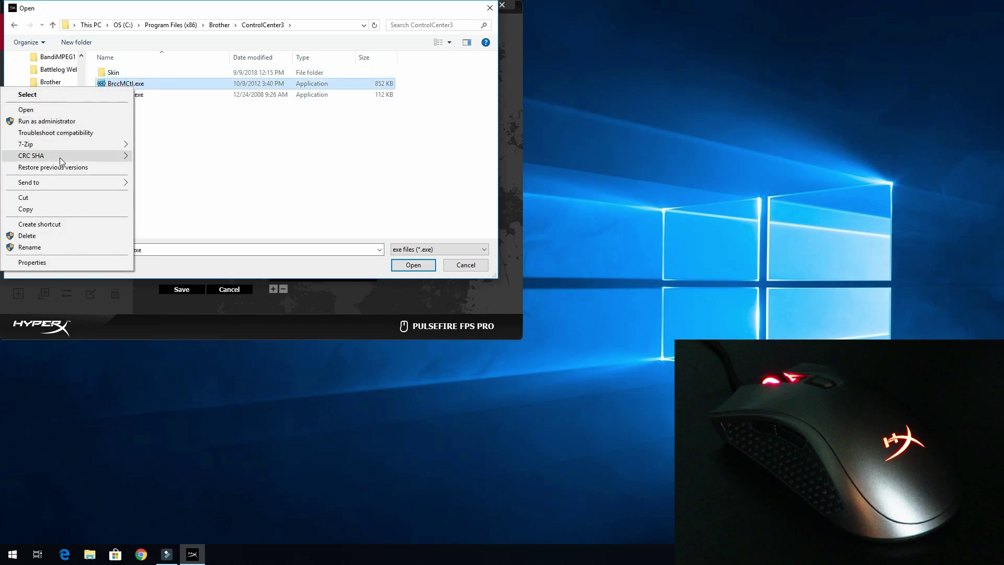
{"action": "mouse_move", "coordinate": [52, 183]}
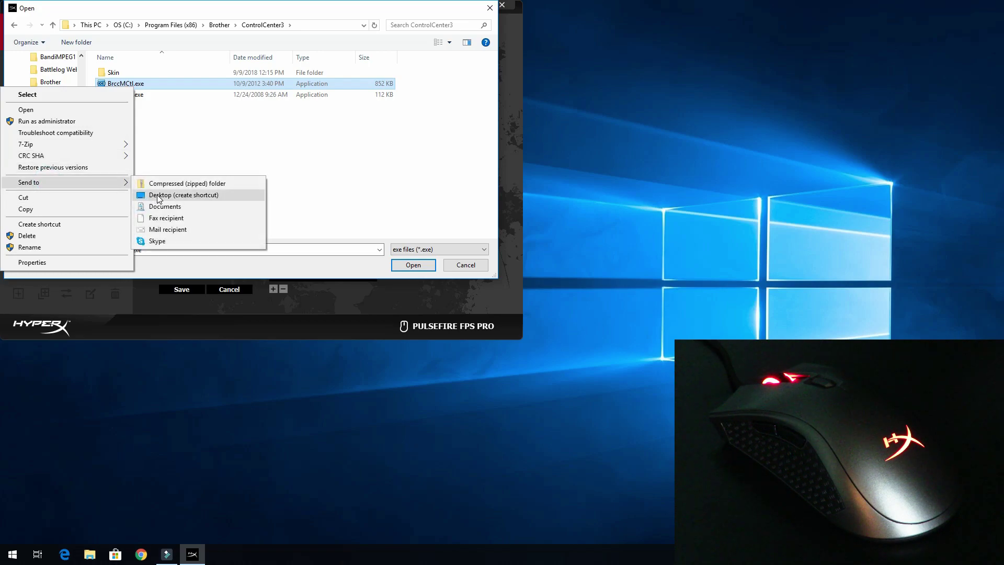
{"action": "left_click", "coordinate": [158, 195]}
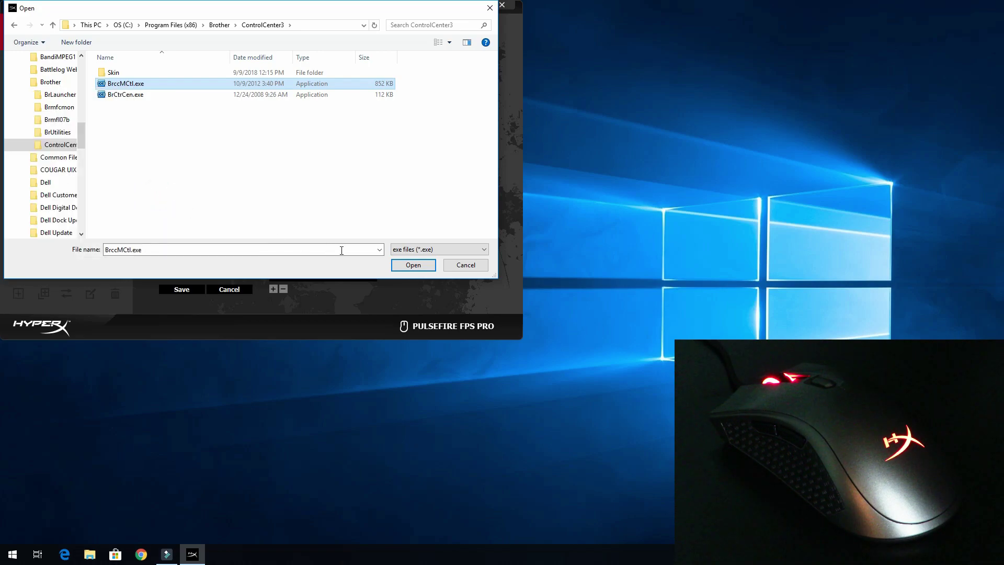
- Link the BrccMCtl desktop shortcut as Profile3's linked application
{"action": "scroll", "coordinate": [54, 129], "scroll_direction": "up", "scroll_amount": 5}
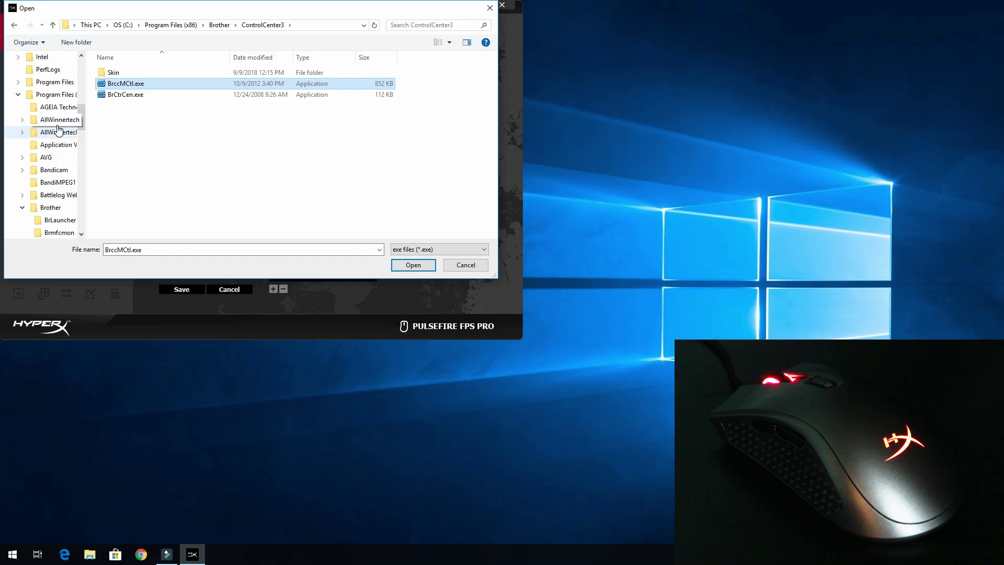
{"action": "scroll", "coordinate": [52, 120], "scroll_direction": "up", "scroll_amount": 3}
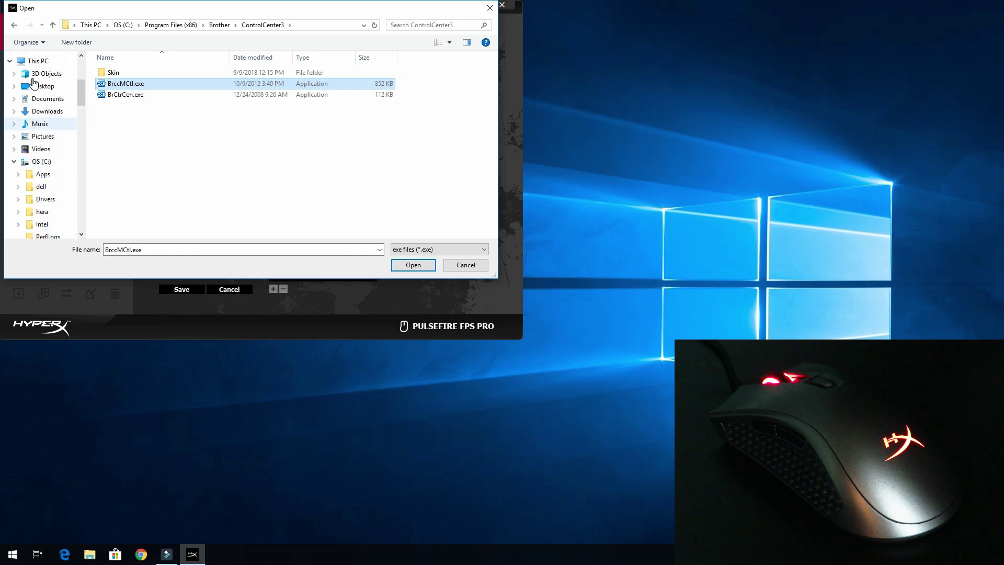
{"action": "left_click", "coordinate": [47, 87]}
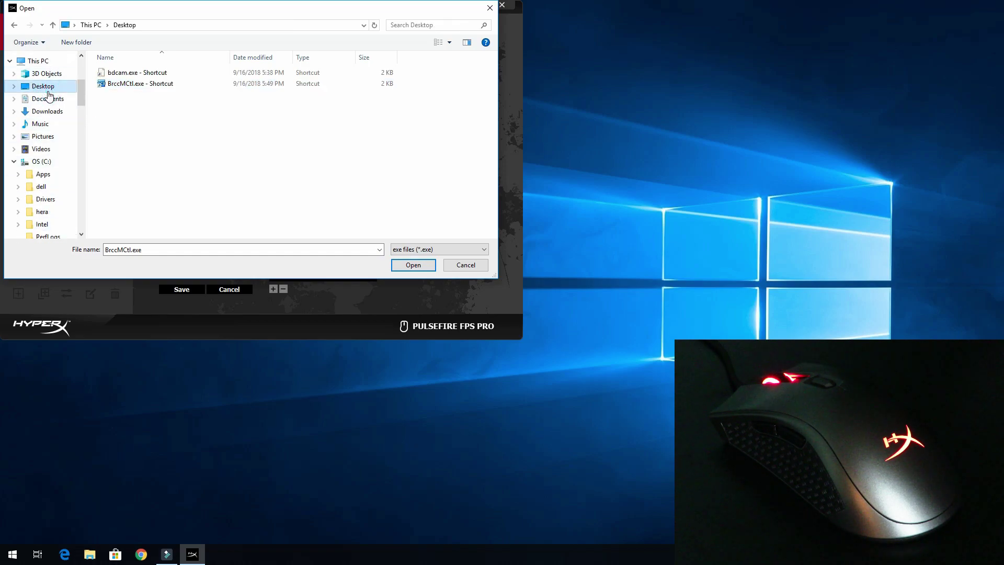
{"action": "double_click", "coordinate": [104, 87]}
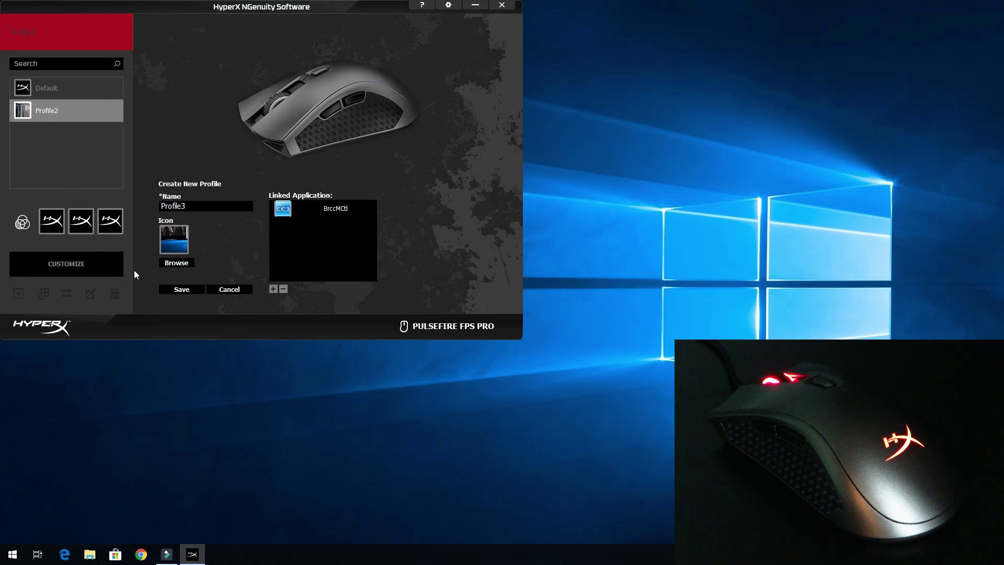
- Save Profile3, reselect it in the profile list, and start customizing it
{"action": "left_click", "coordinate": [181, 291]}
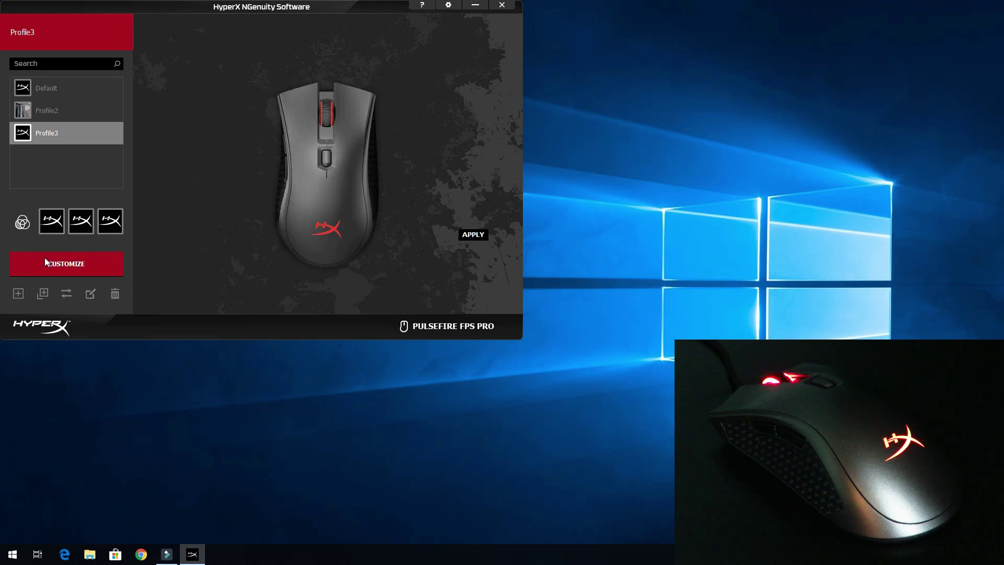
{"action": "left_click", "coordinate": [56, 109]}
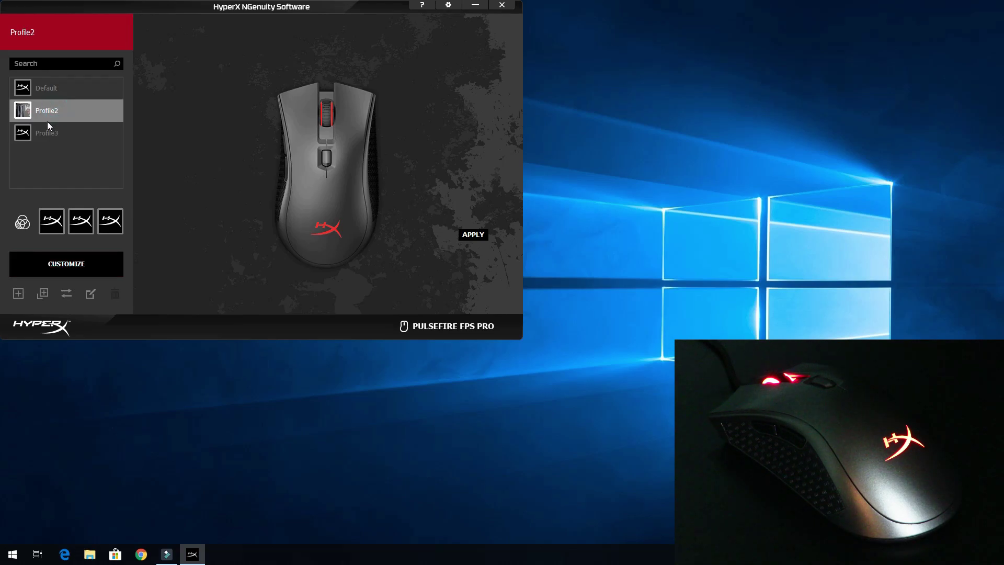
{"action": "left_click", "coordinate": [45, 91]}
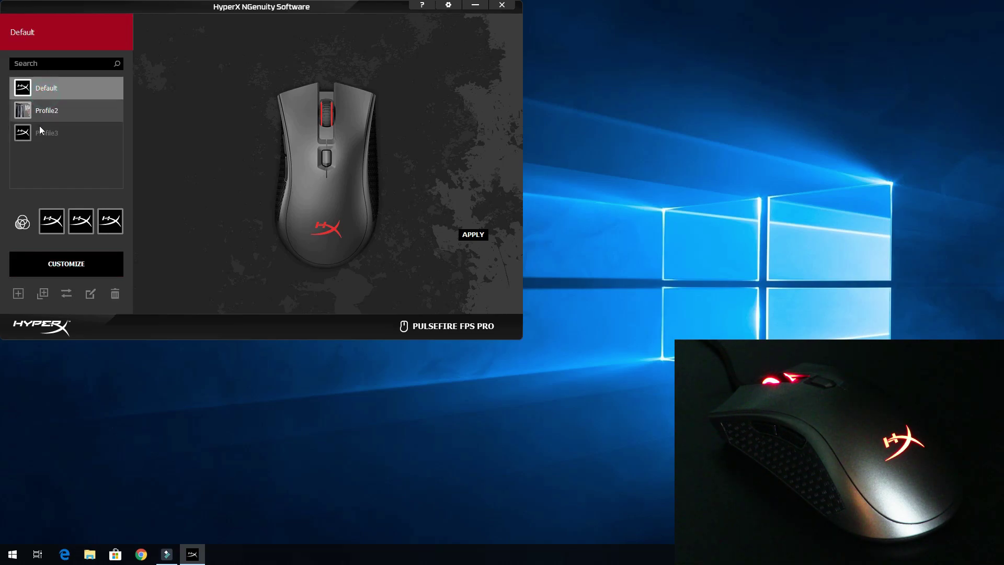
{"action": "left_click", "coordinate": [39, 140]}
{"action": "left_click", "coordinate": [53, 262]}
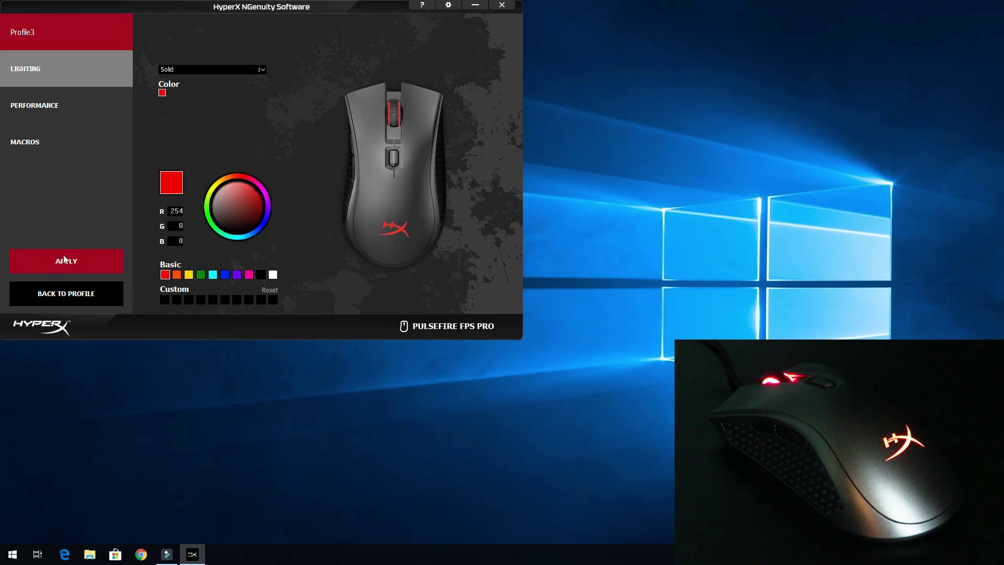
- Set Profile3's lighting to Breathing with green and purple as its two colours
{"action": "left_click", "coordinate": [181, 70]}
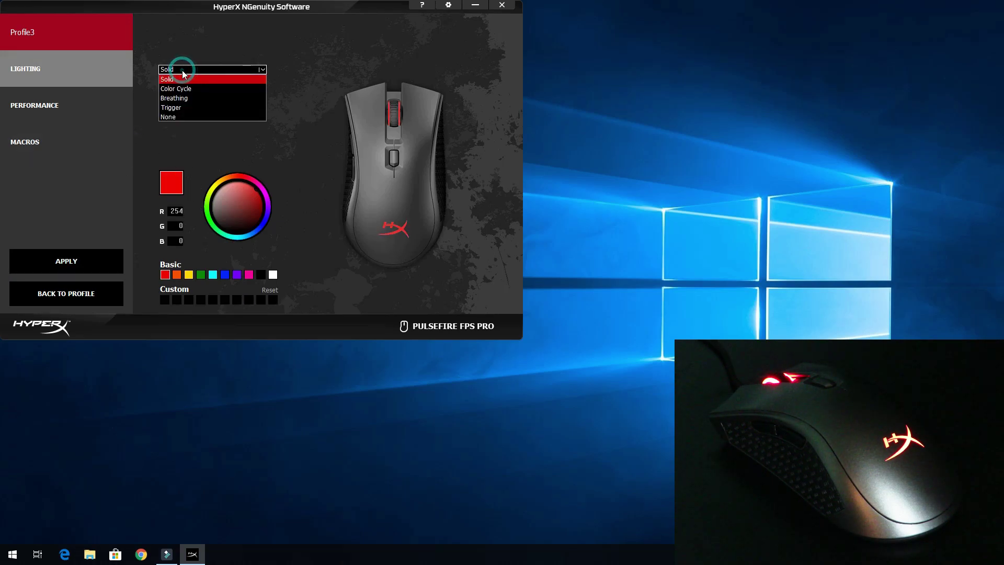
{"action": "left_click", "coordinate": [186, 99]}
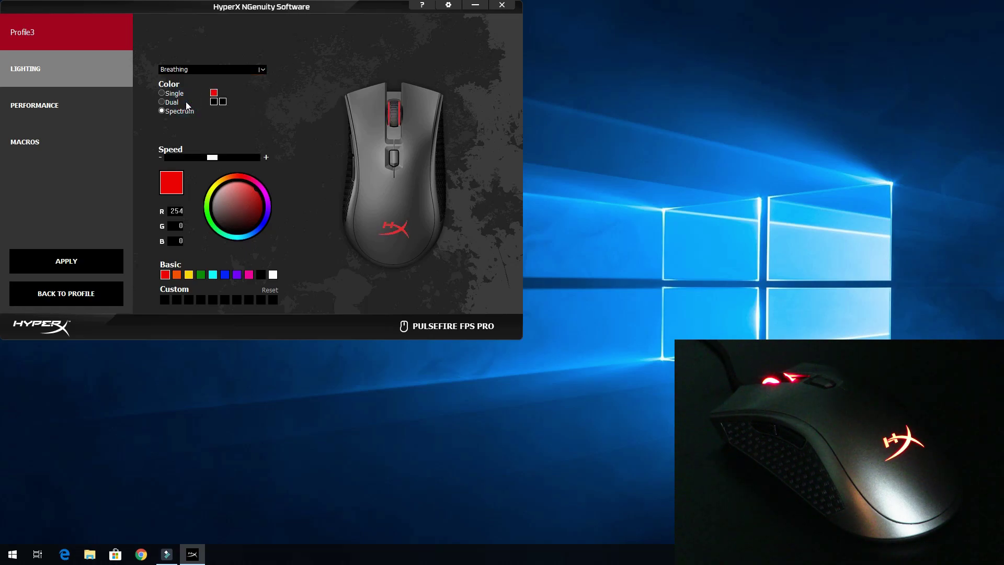
{"action": "left_click", "coordinate": [214, 101]}
{"action": "left_click", "coordinate": [202, 274]}
{"action": "left_click", "coordinate": [214, 102]}
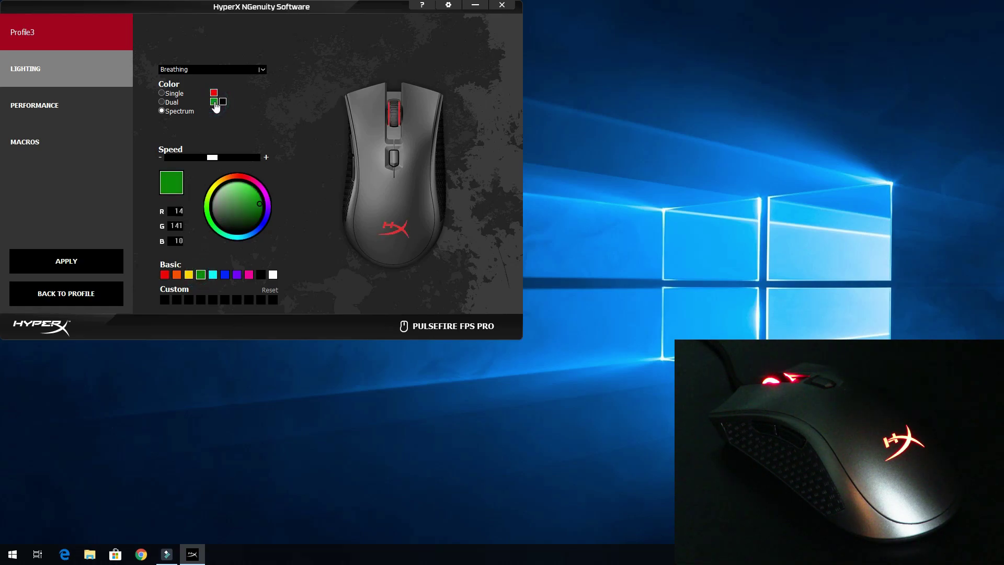
{"action": "left_click", "coordinate": [222, 103]}
{"action": "left_click", "coordinate": [249, 275]}
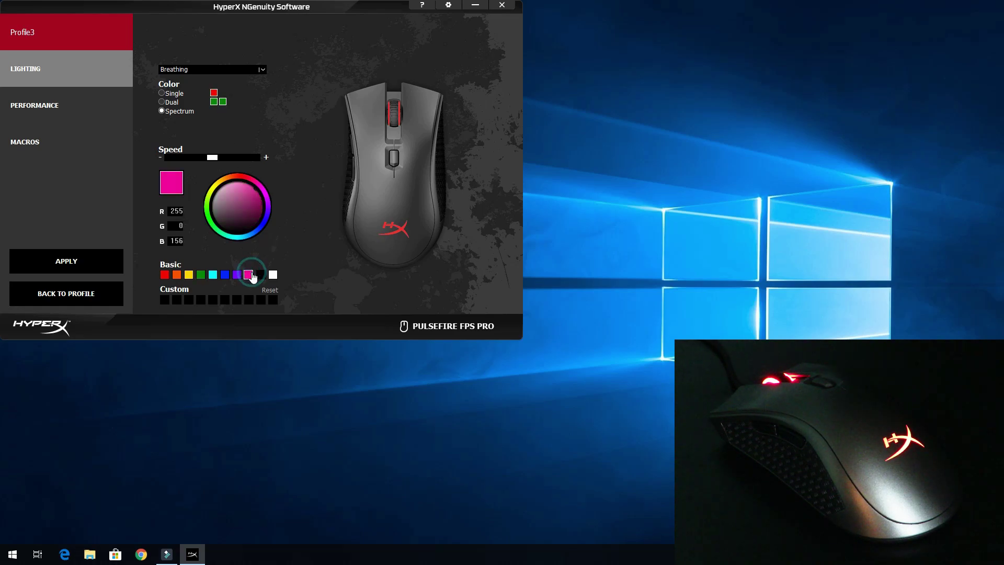
{"action": "left_click", "coordinate": [237, 274]}
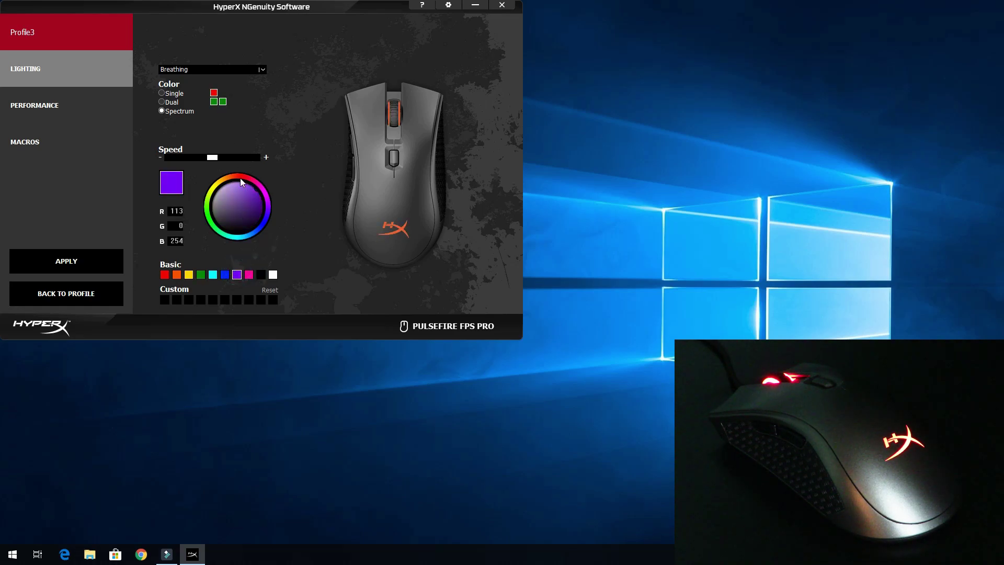
{"action": "left_click", "coordinate": [223, 107]}
- Raise Profile3's second DPI level from 1600 to 8350 and apply it to the mouse
{"action": "left_click", "coordinate": [24, 95]}
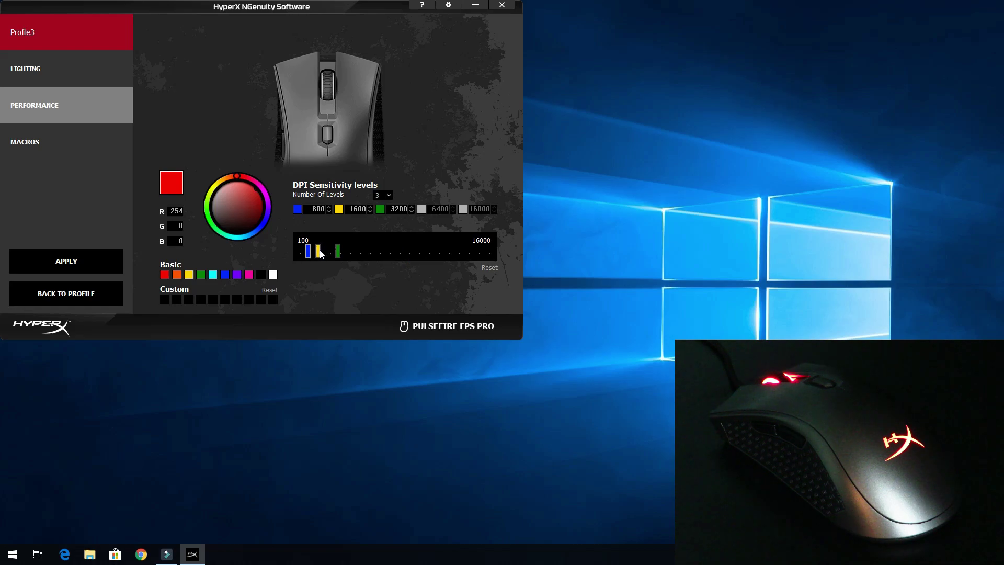
{"action": "left_click_drag", "start_coordinate": [321, 254], "coordinate": [411, 262]}
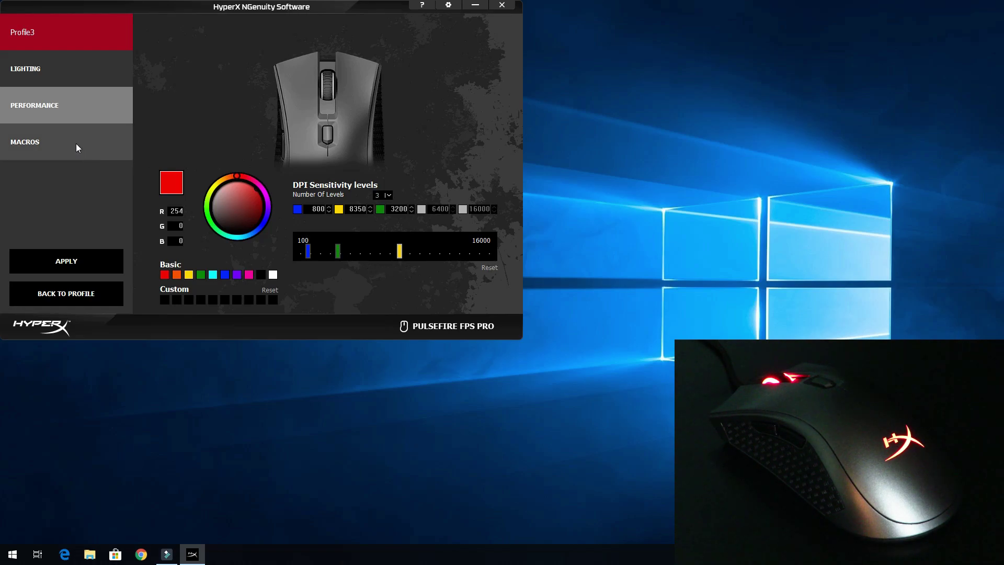
{"action": "left_click", "coordinate": [59, 135]}
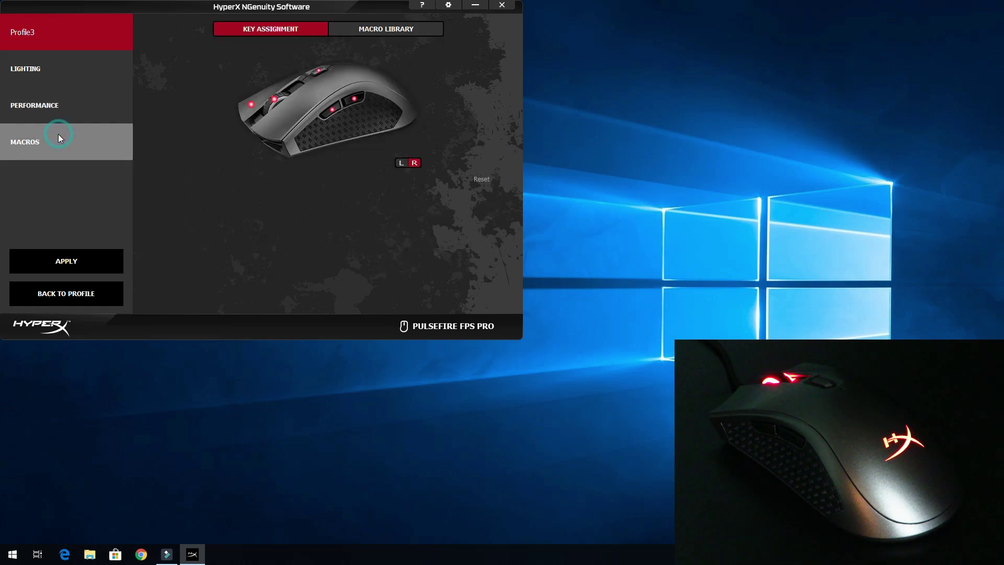
{"action": "left_click", "coordinate": [63, 263]}
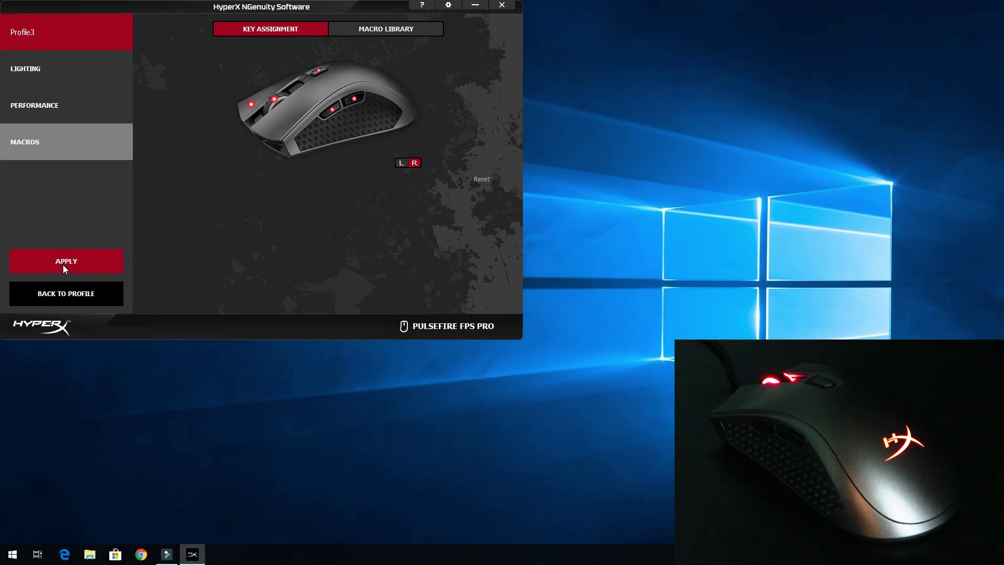
- In the Macro Library, type 'iggy' as a name, then add and remove a test macro
{"action": "left_click", "coordinate": [389, 33]}
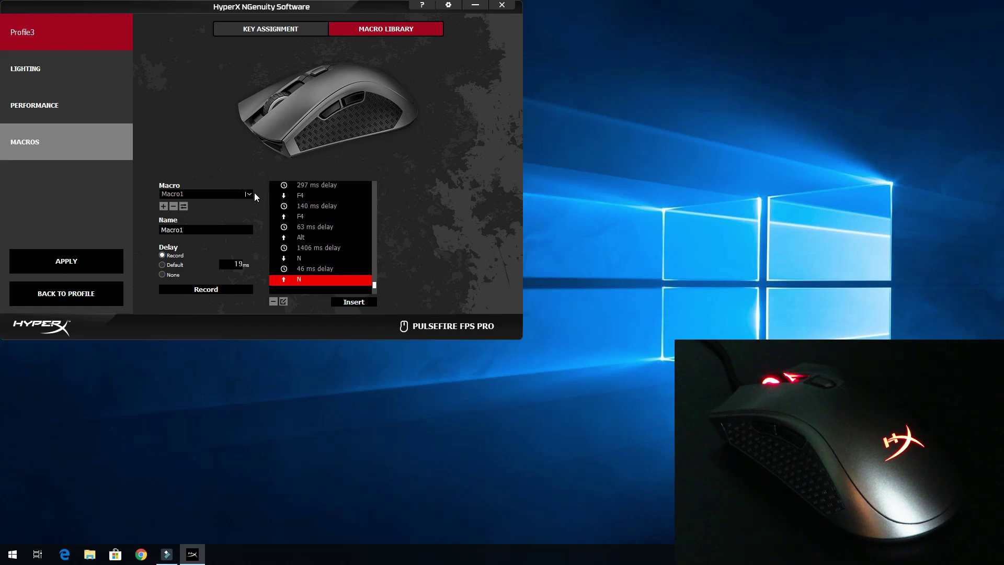
{"action": "double_click", "coordinate": [218, 231]}
{"action": "type", "text": "iggy1"}
{"action": "left_click", "coordinate": [165, 206]}
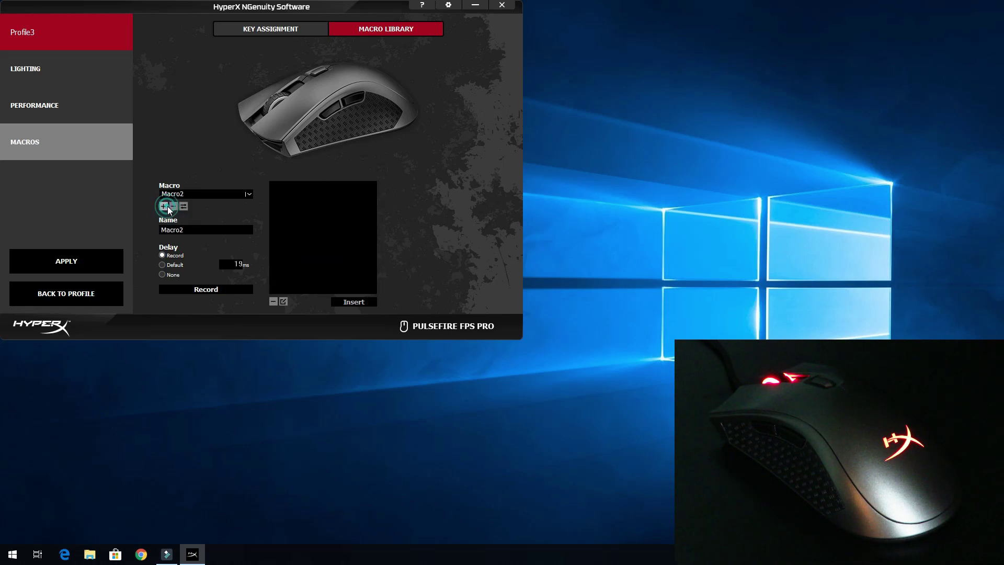
{"action": "left_click", "coordinate": [174, 206]}
- Rename the macro to 'iggy1(1)' and start recording its input sequence
{"action": "left_click", "coordinate": [191, 229]}
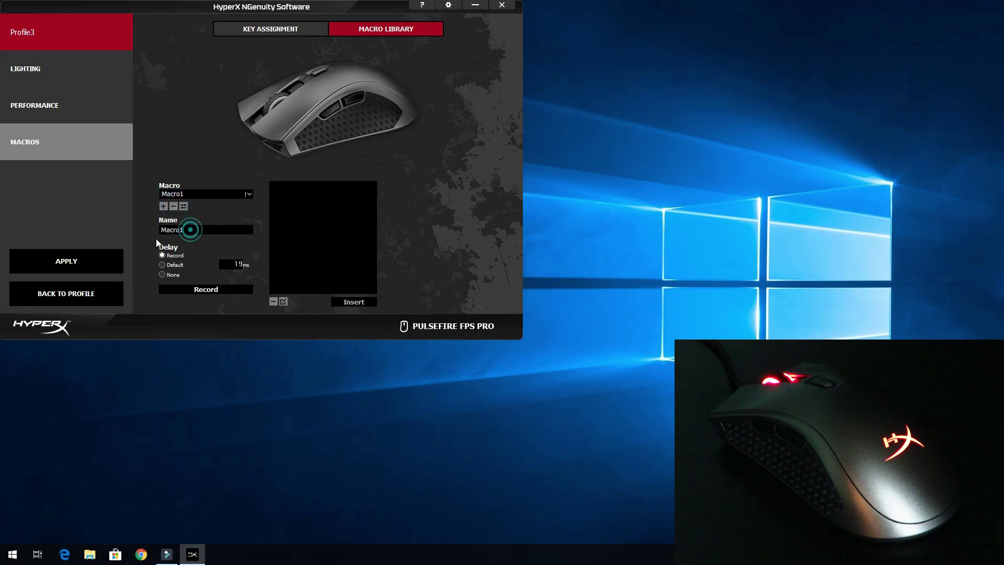
{"action": "double_click", "coordinate": [179, 230]}
{"action": "type", "text": "iggy1"}
{"action": "key", "text": "Return"}
{"action": "left_click", "coordinate": [197, 291]}
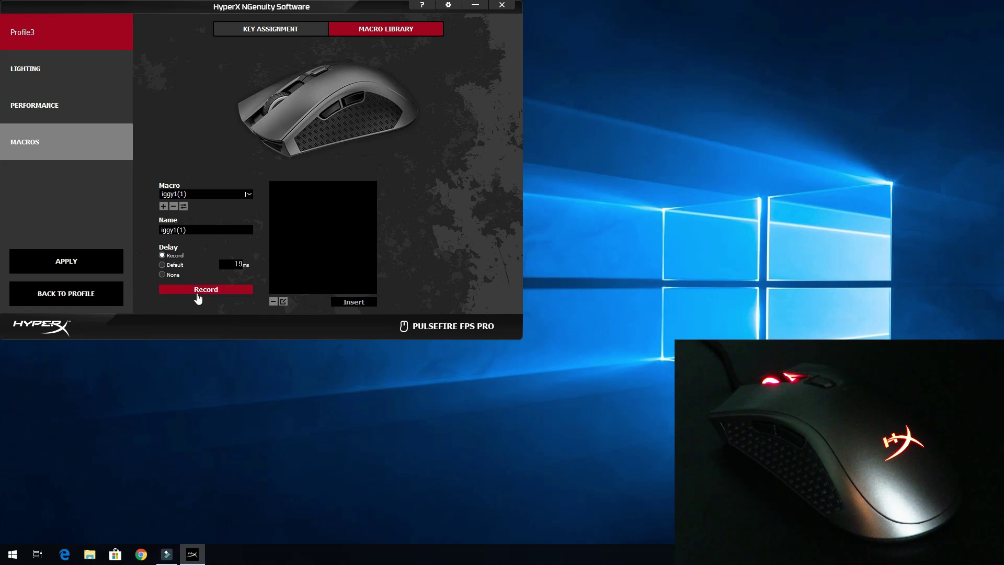
- While recording, launch Microsoft Edge by searching 'edge' in the Start menu
{"action": "left_click", "coordinate": [793, 244]}
{"action": "key", "text": "super"}
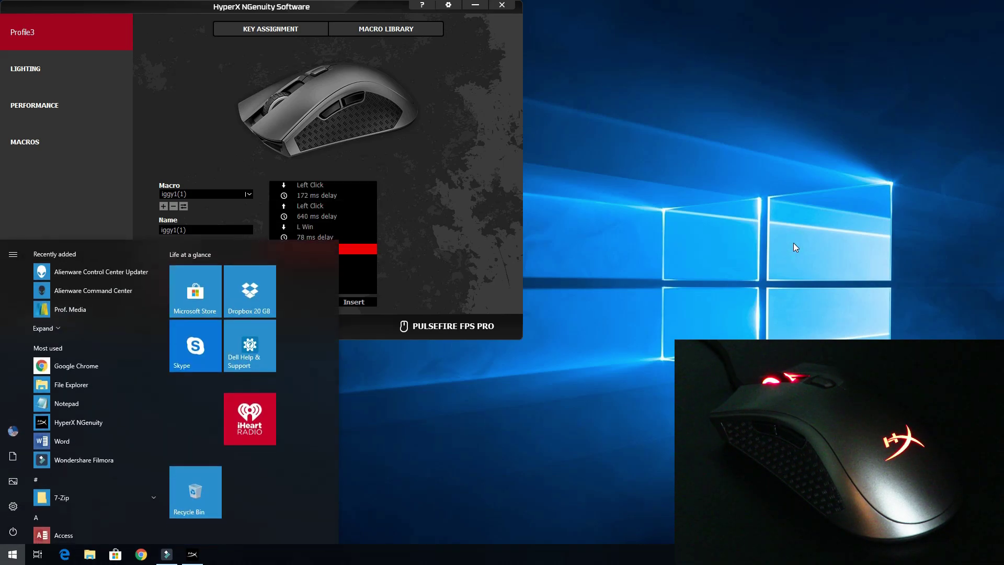
{"action": "type", "text": "chrom"}
{"action": "key", "text": "BackSpace"}
{"action": "key", "text": "BackSpace"}
{"action": "key", "text": "BackSpace"}
{"action": "key", "text": "BackSpace"}
{"action": "key", "text": "BackSpace"}
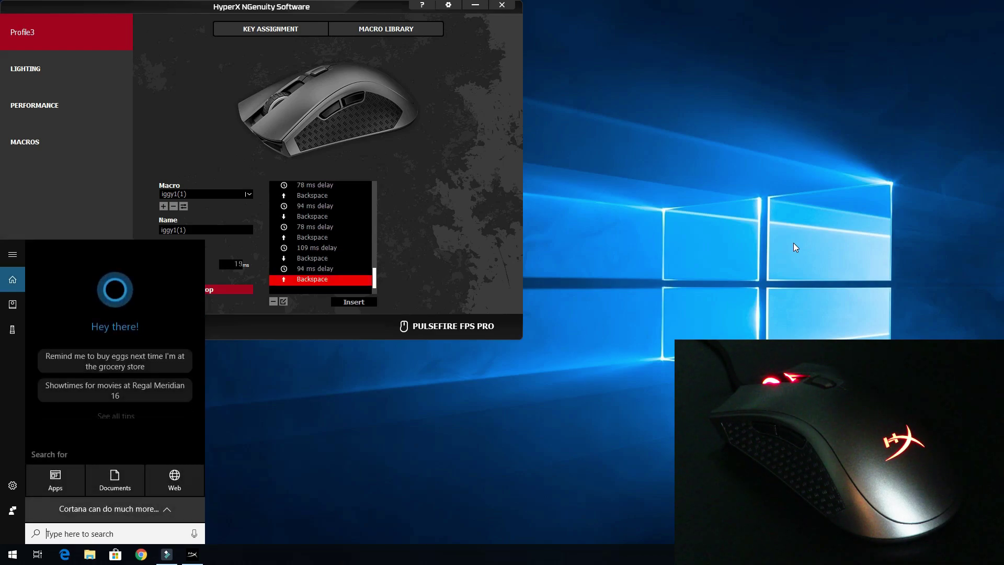
{"action": "type", "text": "edge"}
{"action": "key", "text": "Return"}
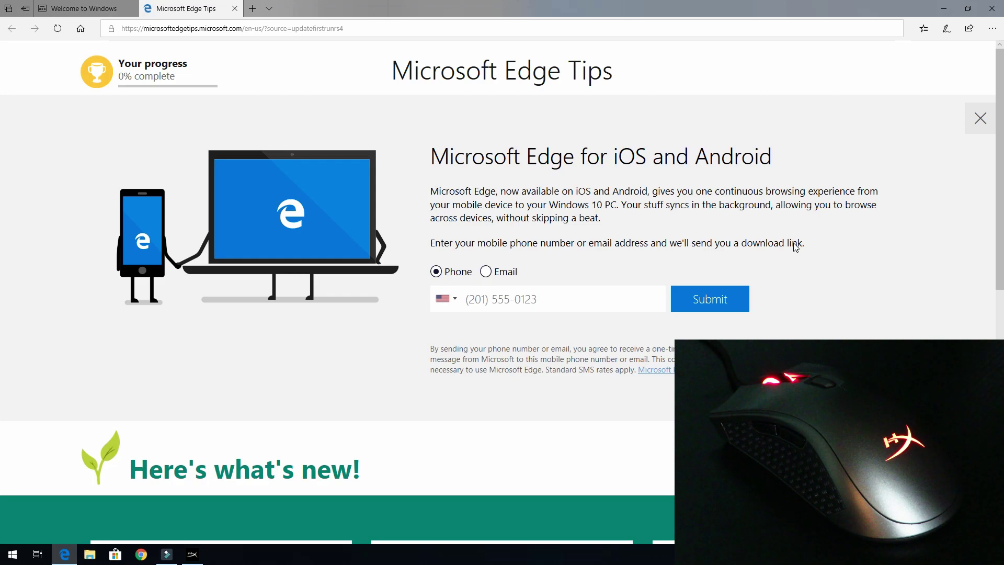
- Close Edge and all its tabs, then stop and save the macro recording
{"action": "key", "text": "alt+F4"}
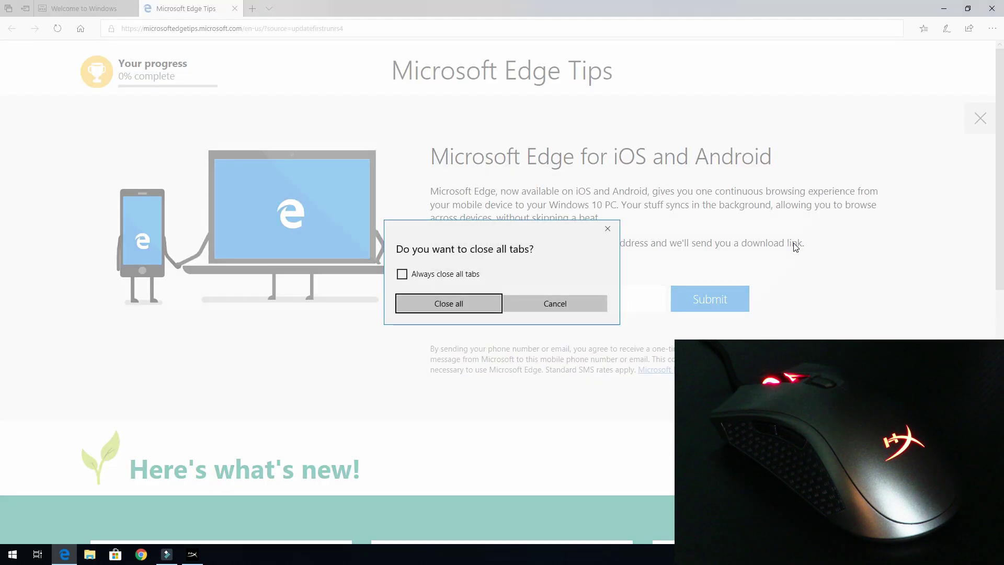
{"action": "key", "text": "Return"}
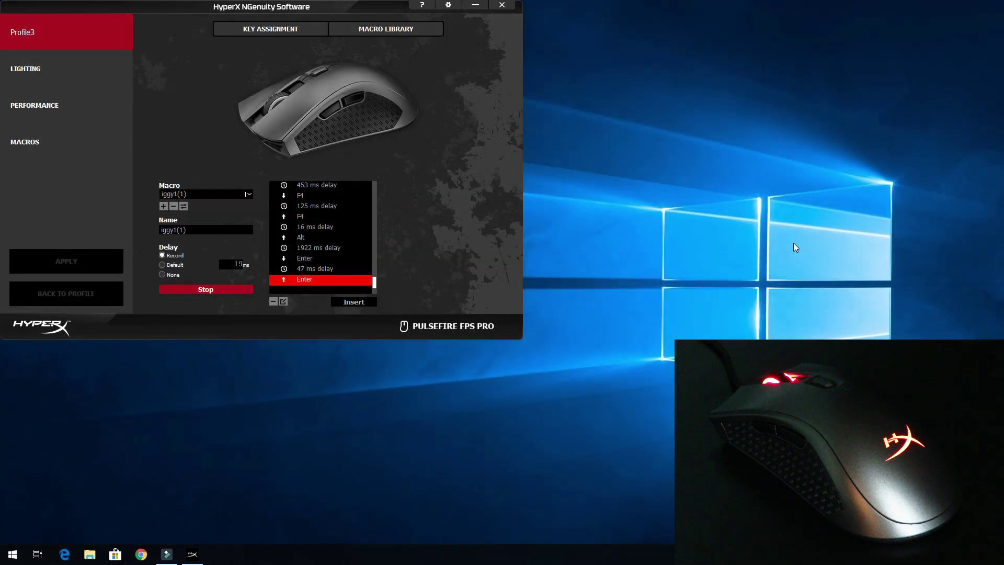
{"action": "left_click", "coordinate": [240, 291]}
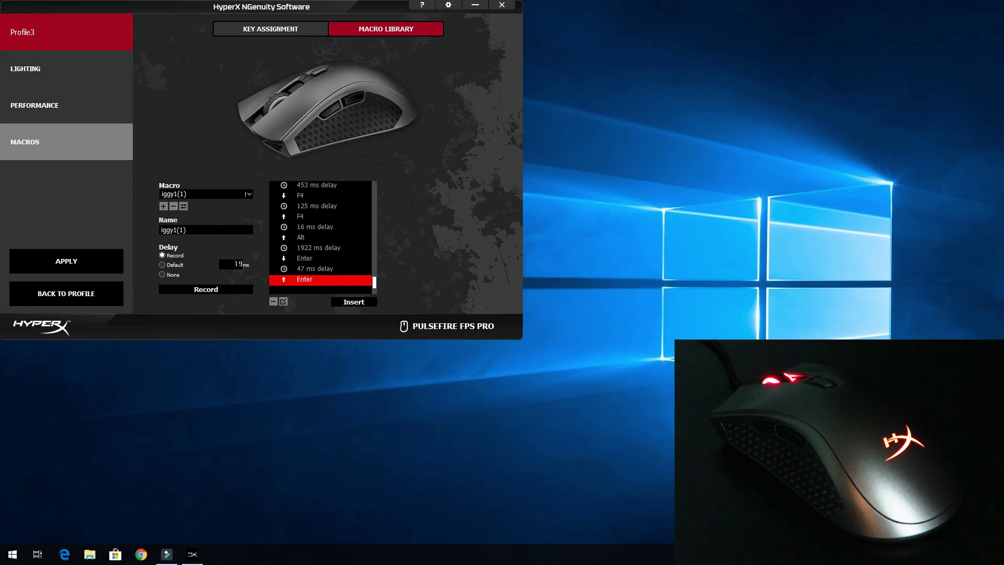
{"action": "left_click", "coordinate": [49, 256]}
- Bind the Forward button to recorded macro iggy1(1) and apply it to Profile3
{"action": "left_click", "coordinate": [250, 29]}
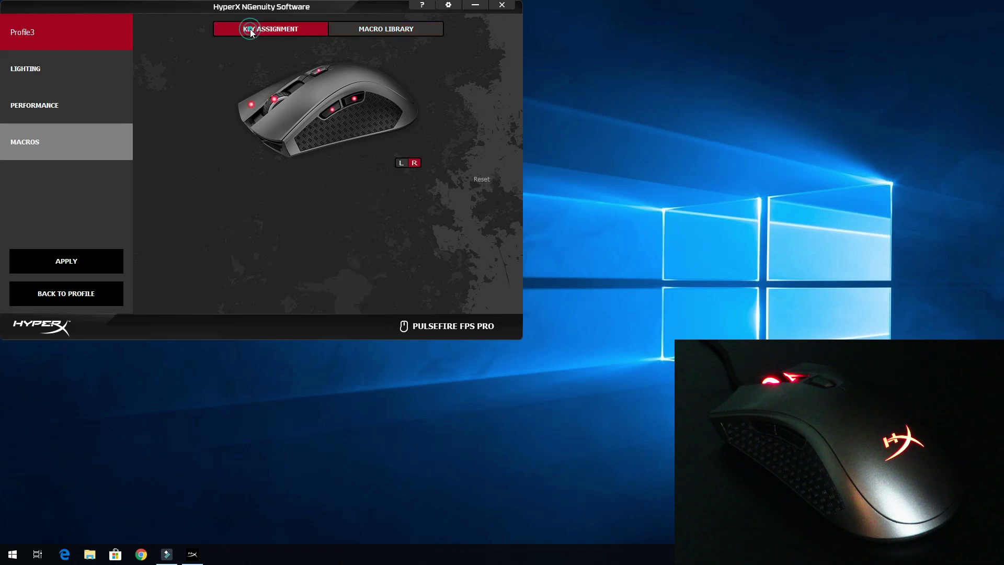
{"action": "left_click", "coordinate": [333, 110]}
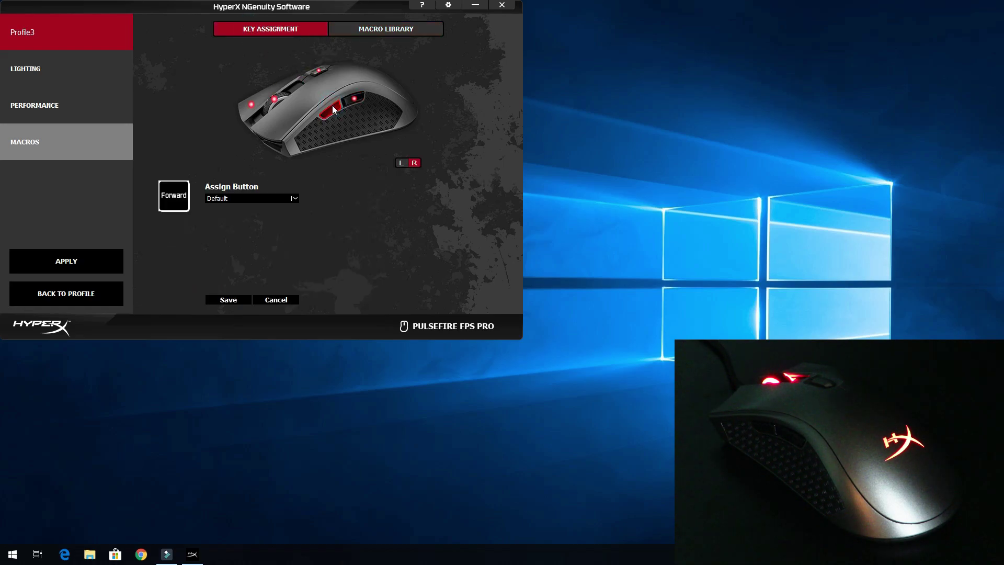
{"action": "left_click", "coordinate": [222, 199]}
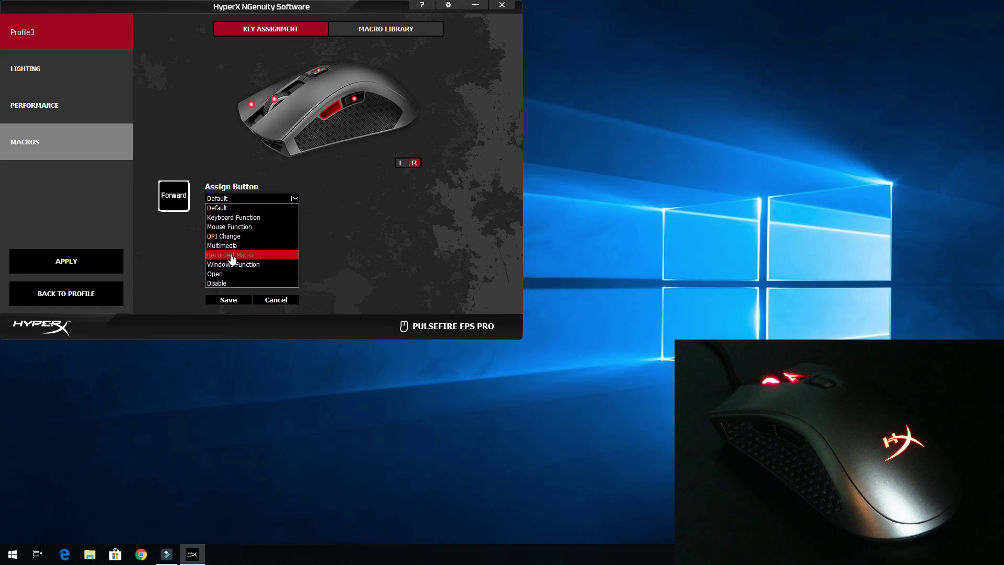
{"action": "left_click", "coordinate": [230, 254]}
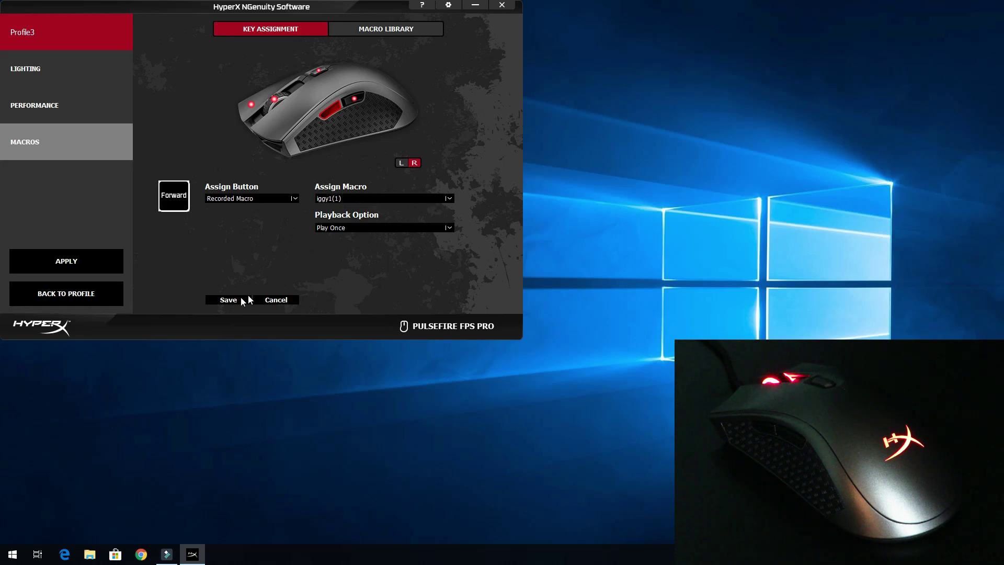
{"action": "left_click", "coordinate": [228, 300]}
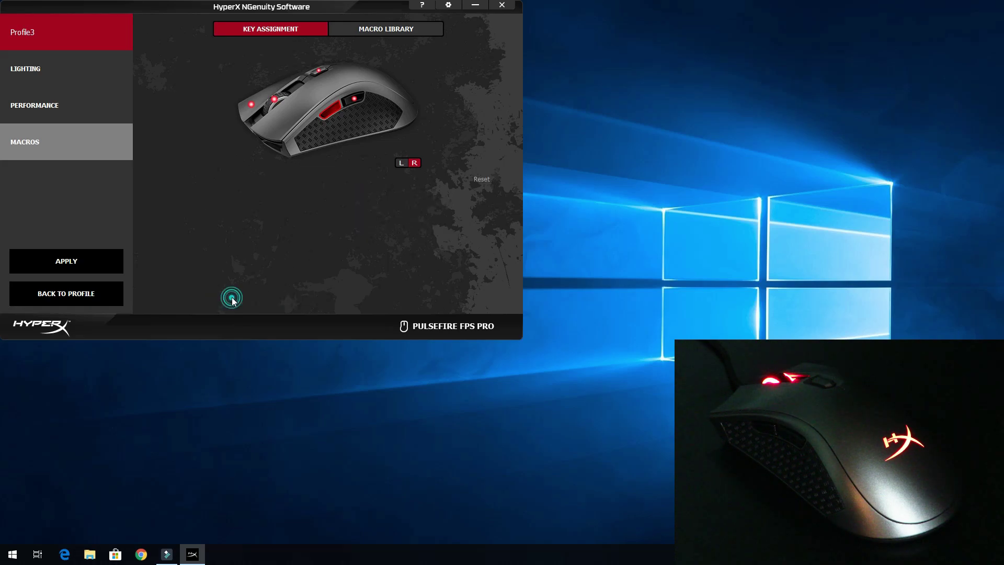
{"action": "left_click", "coordinate": [71, 265]}
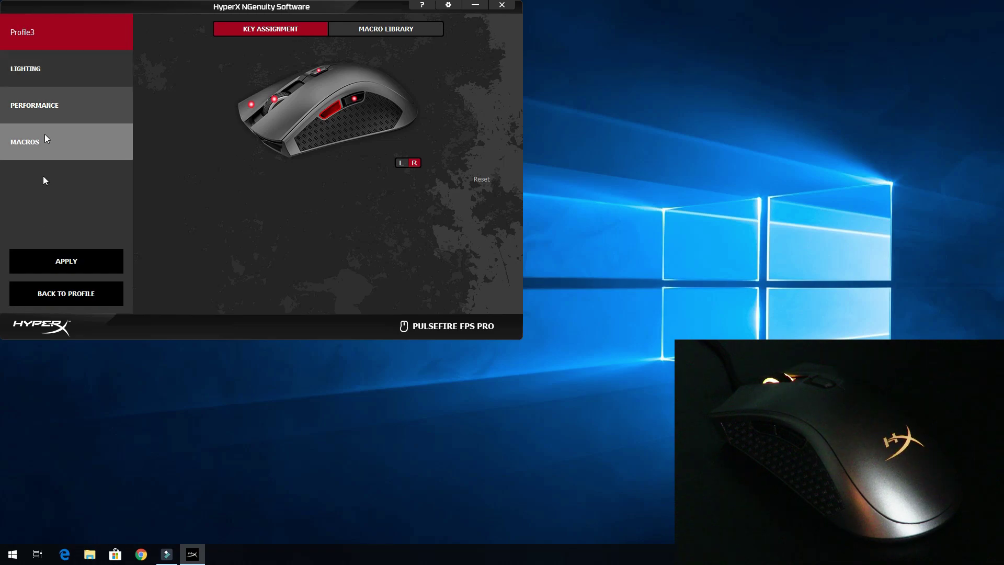
- Apply Profile2 to the Pulsefire FPS Pro and center the NGenuity window on screen
{"action": "left_click", "coordinate": [38, 283]}
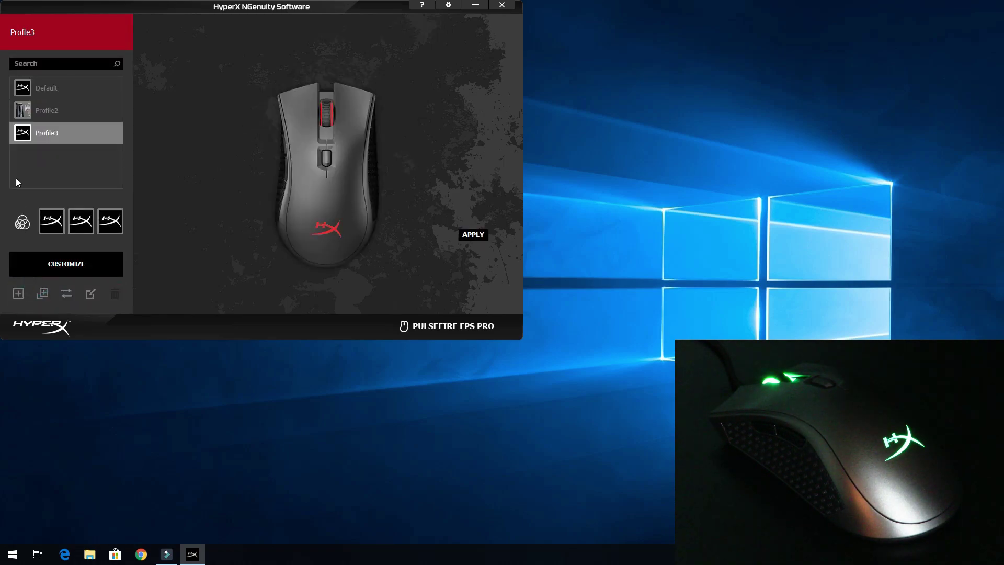
{"action": "left_click", "coordinate": [25, 112]}
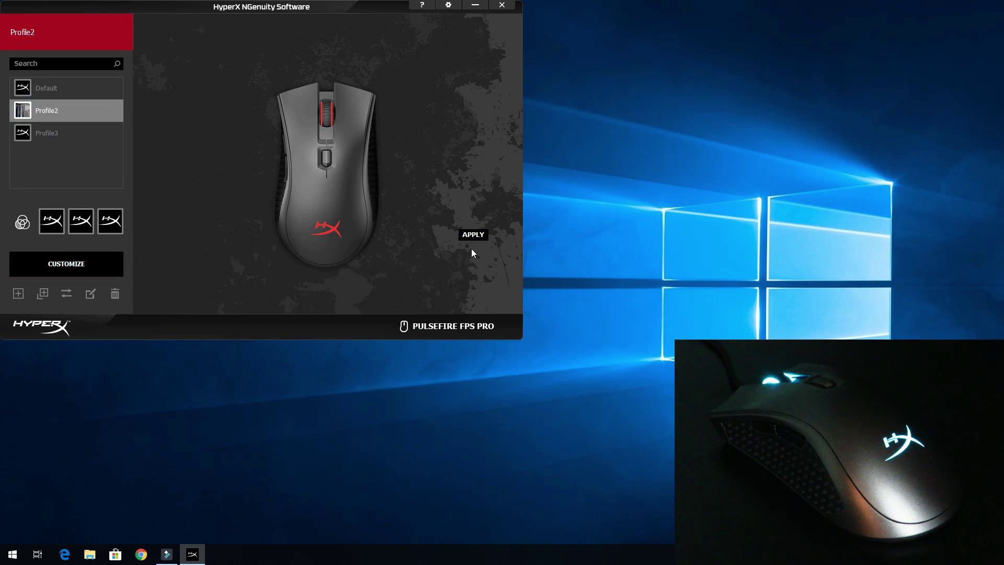
{"action": "left_click", "coordinate": [474, 235]}
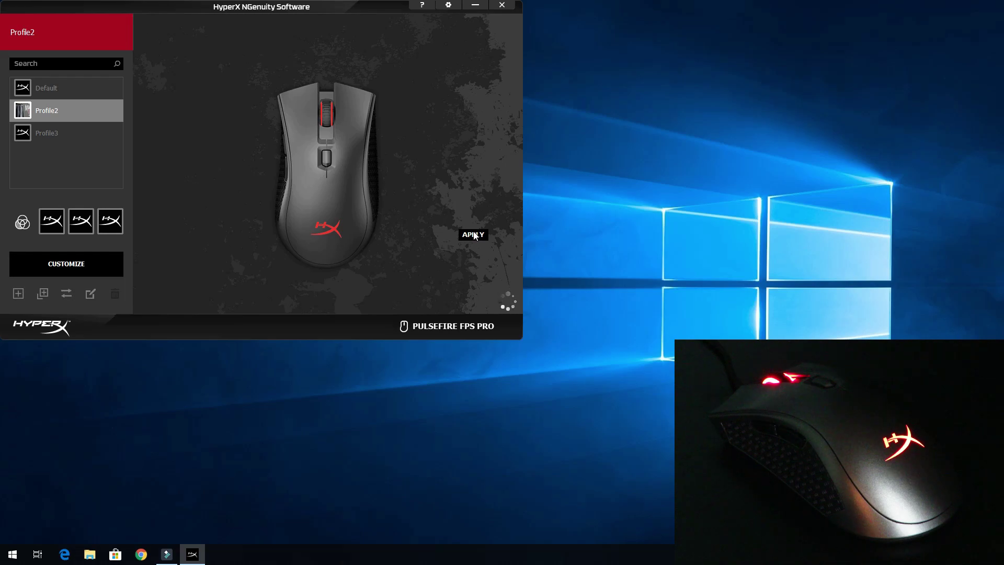
{"action": "left_click_drag", "start_coordinate": [171, 8], "coordinate": [569, 46]}
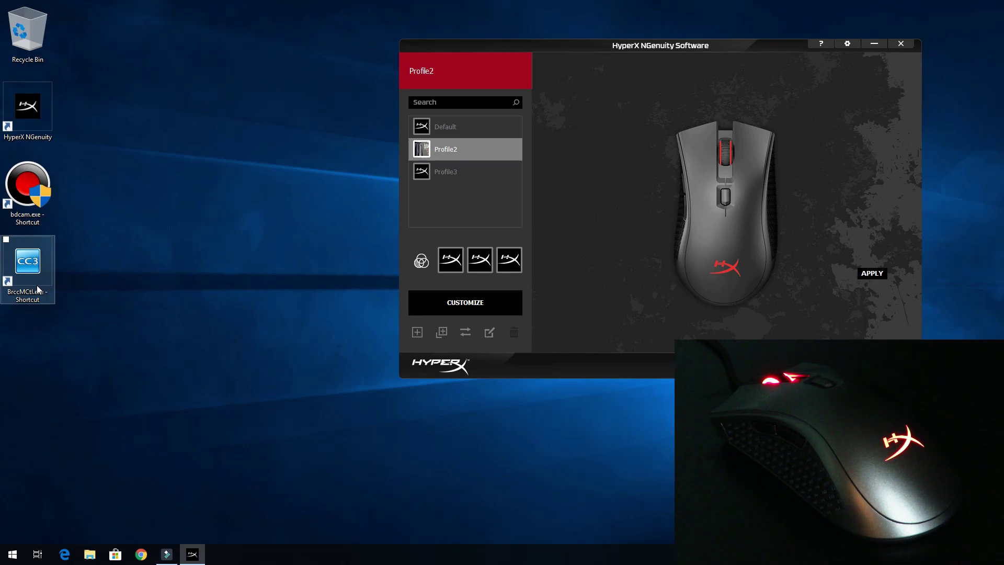
- Launch ControlCenter3 from the BrccMCtl.exe shortcut so NGenuity auto-switches to Profile3
{"action": "double_click", "coordinate": [27, 267]}
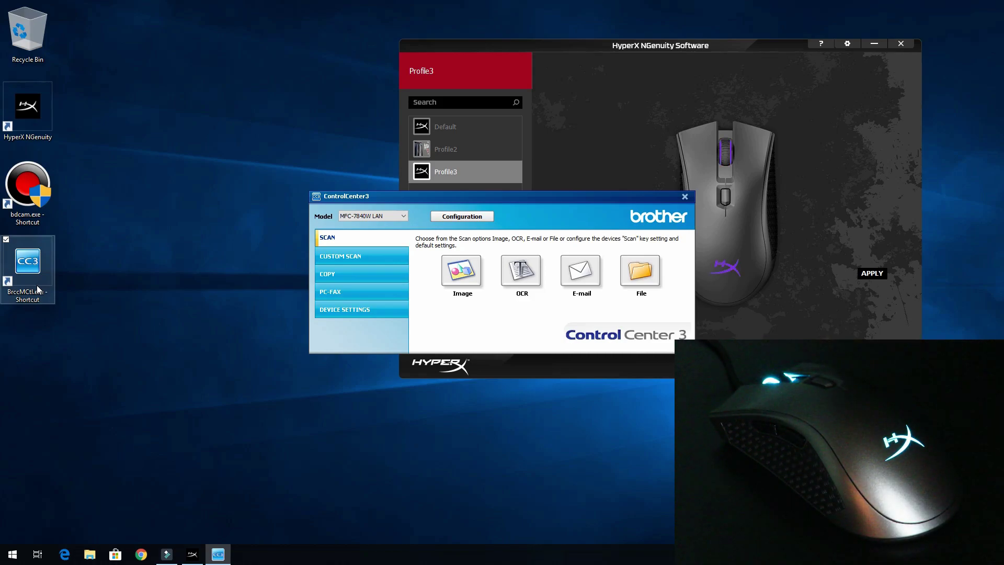
- Move NGenuity to the left and start, then abandon, a Start-menu search for Edge
{"action": "left_click_drag", "start_coordinate": [534, 45], "coordinate": [177, 40]}
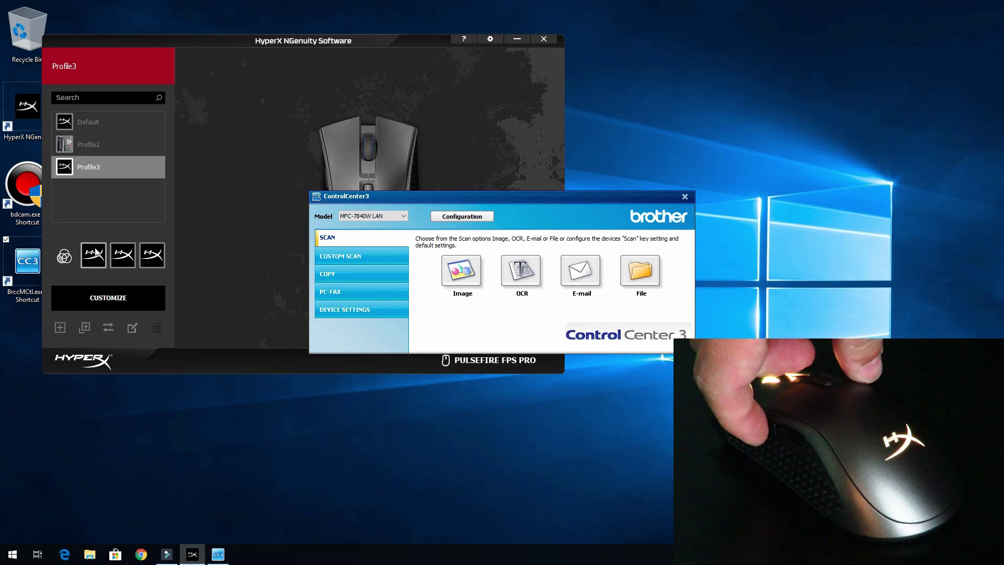
{"action": "key", "text": "super"}
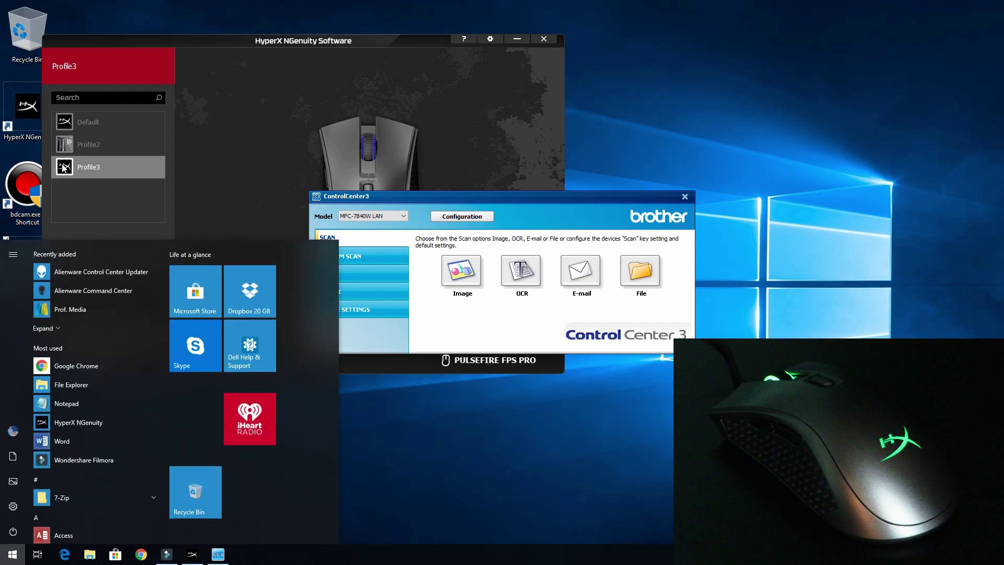
{"action": "type", "text": "chrom"}
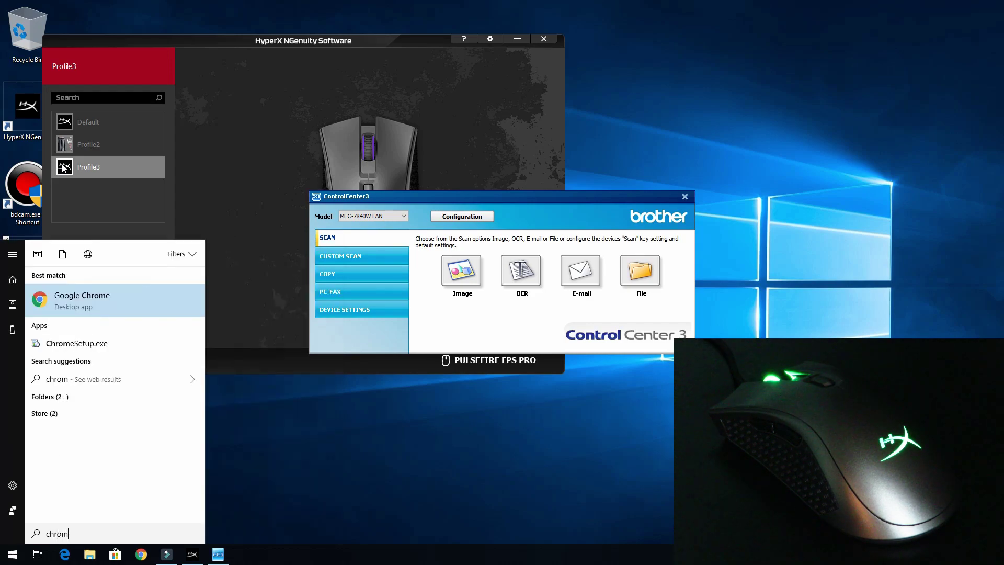
{"action": "key", "text": "BackSpace"}
{"action": "key", "text": "BackSpace"}
{"action": "key", "text": "BackSpace"}
{"action": "key", "text": "BackSpace"}
{"action": "key", "text": "BackSpace"}
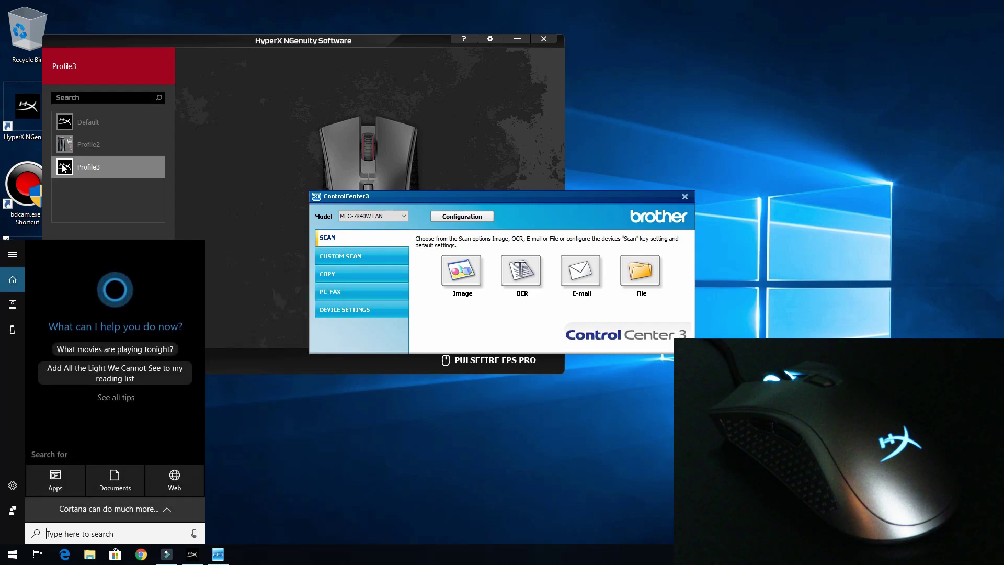
{"action": "type", "text": "edge"}
{"action": "key", "text": "Escape"}
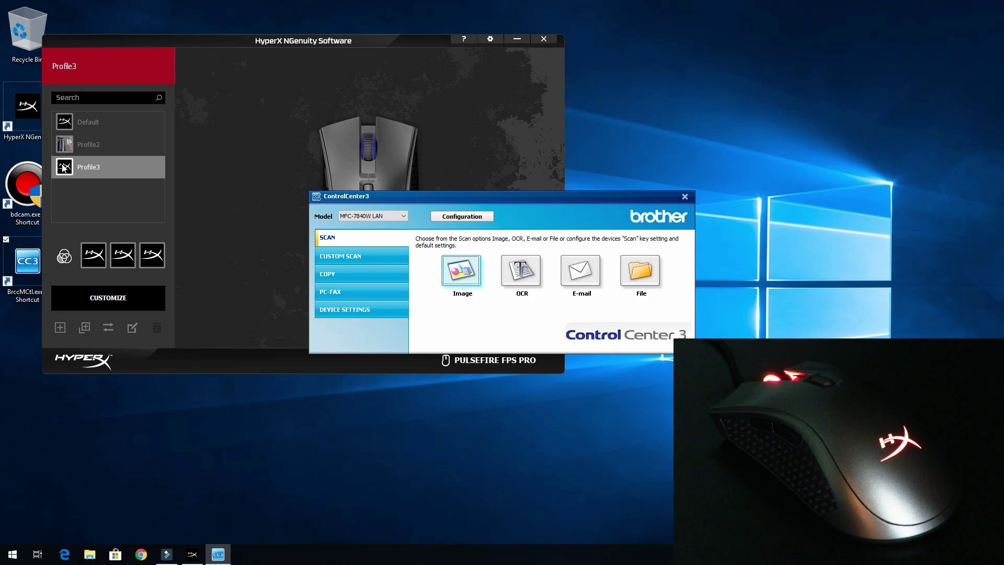
- Cancel the 'Reading from the device' dialog and close ControlCenter3
{"action": "key", "text": "Return"}
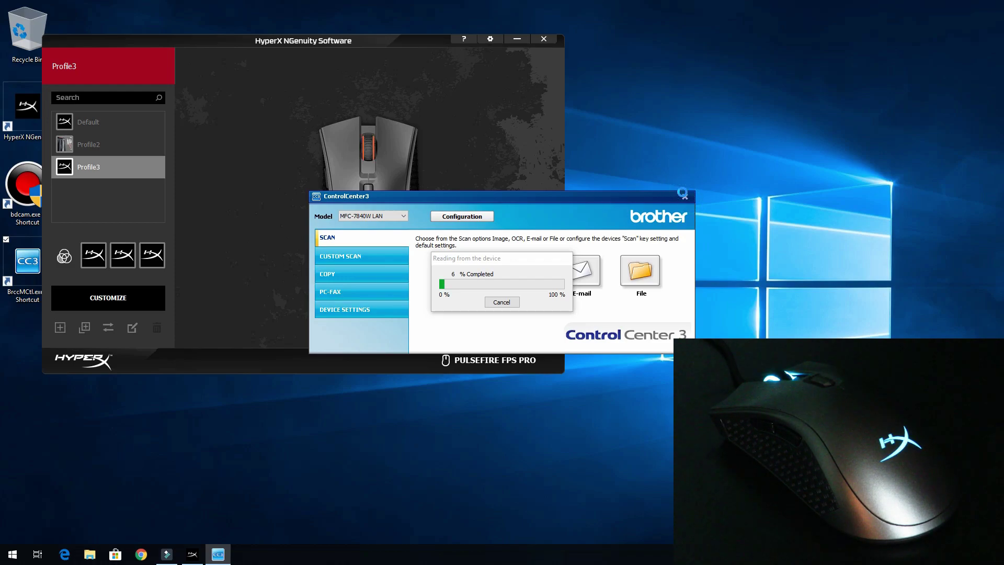
{"action": "left_click", "coordinate": [500, 302]}
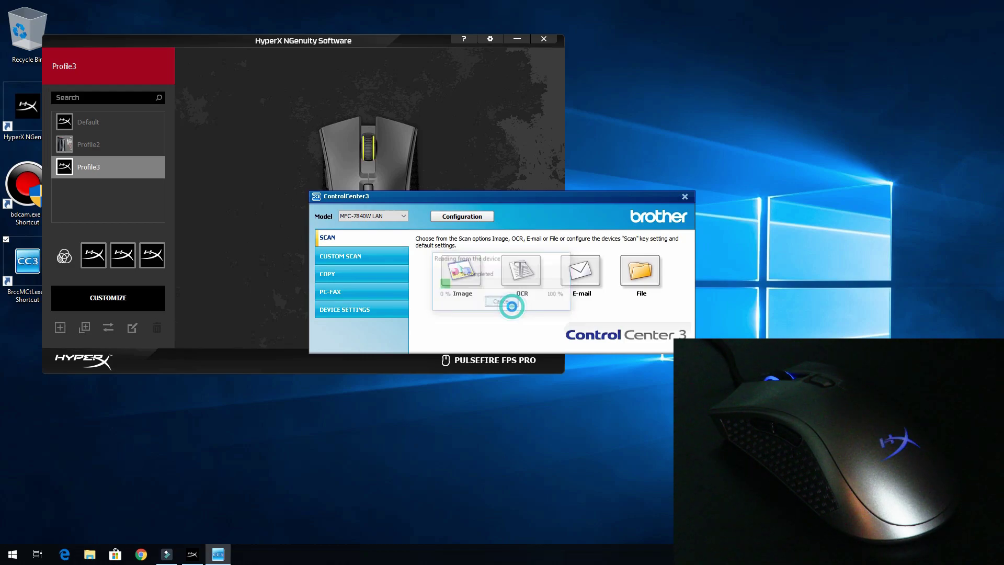
{"action": "left_click", "coordinate": [683, 197]}
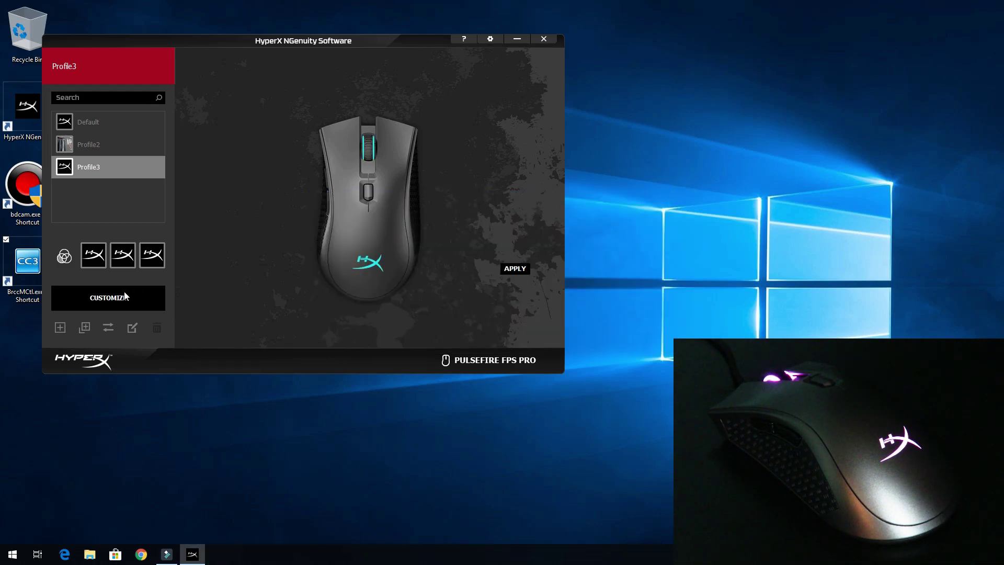
- Open the Macro Library for Profile3
{"action": "left_click", "coordinate": [123, 296]}
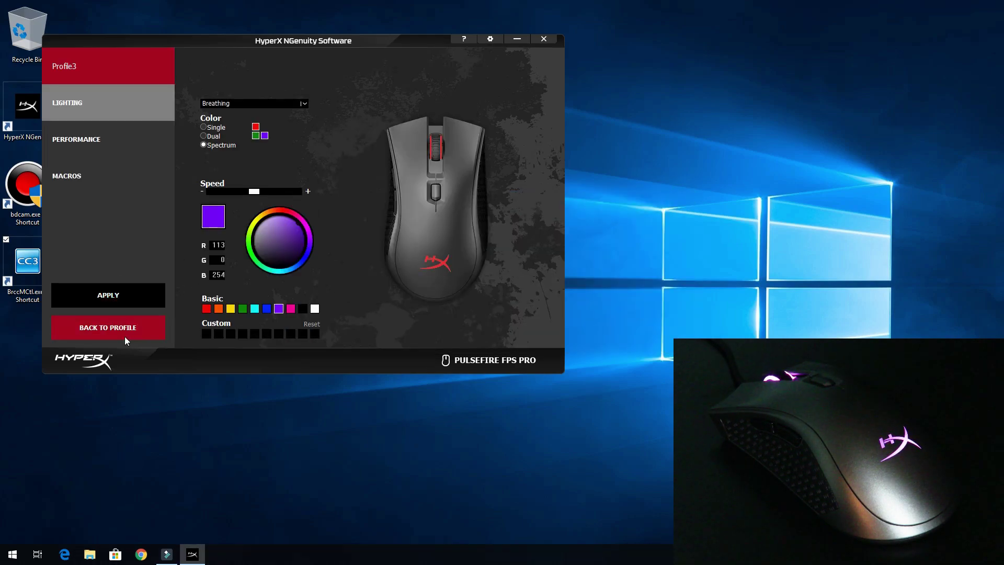
{"action": "left_click", "coordinate": [71, 167]}
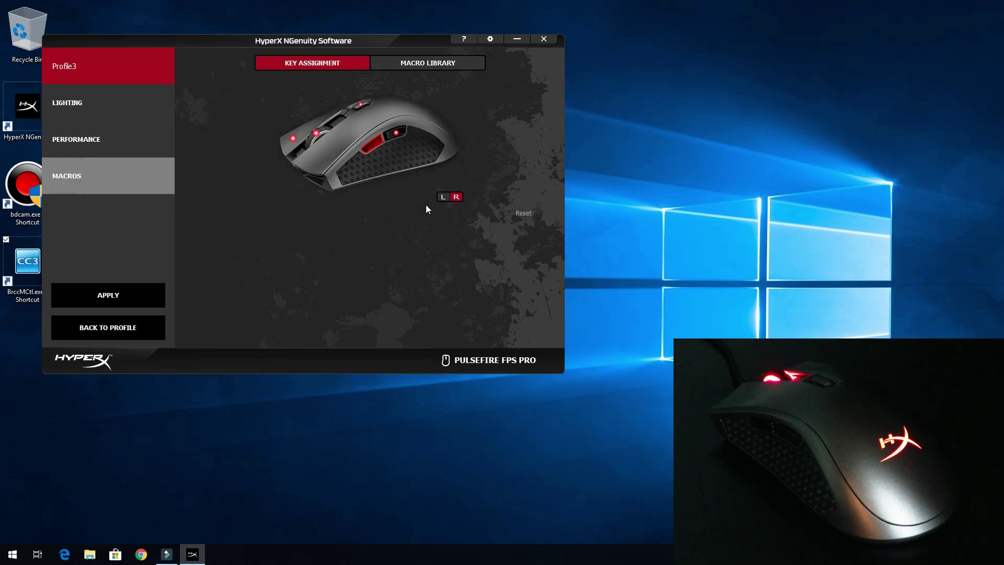
{"action": "left_click", "coordinate": [420, 64]}
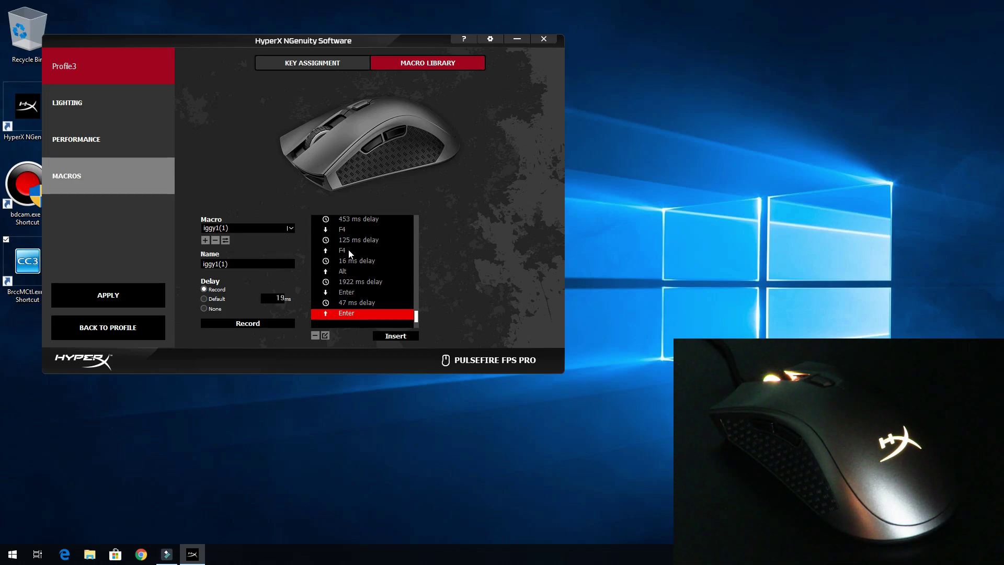
- Delete iggy1(1)'s trailing Enter key-down/key-up events and 1922 ms delay, then apply
{"action": "left_click", "coordinate": [363, 283]}
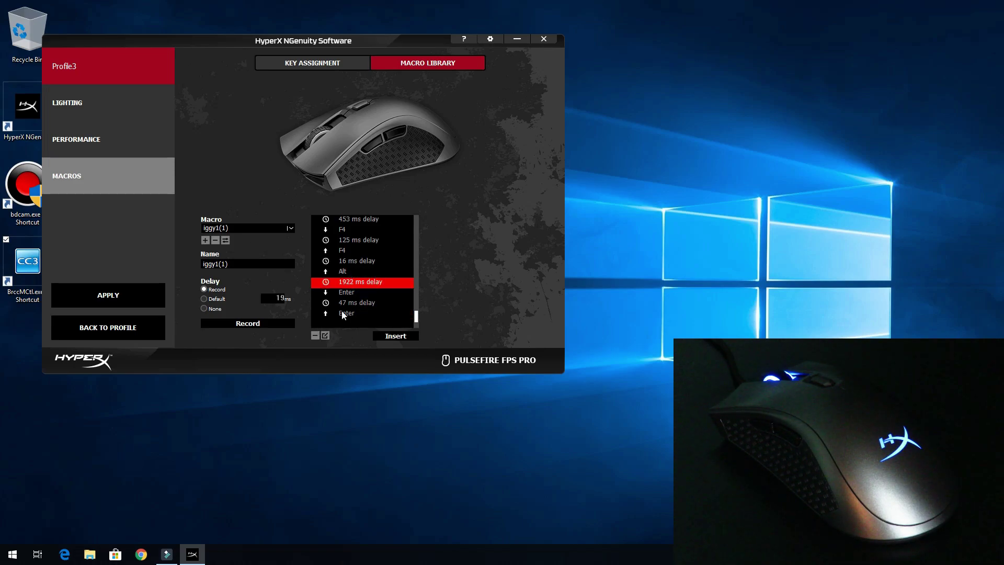
{"action": "left_click", "coordinate": [349, 293]}
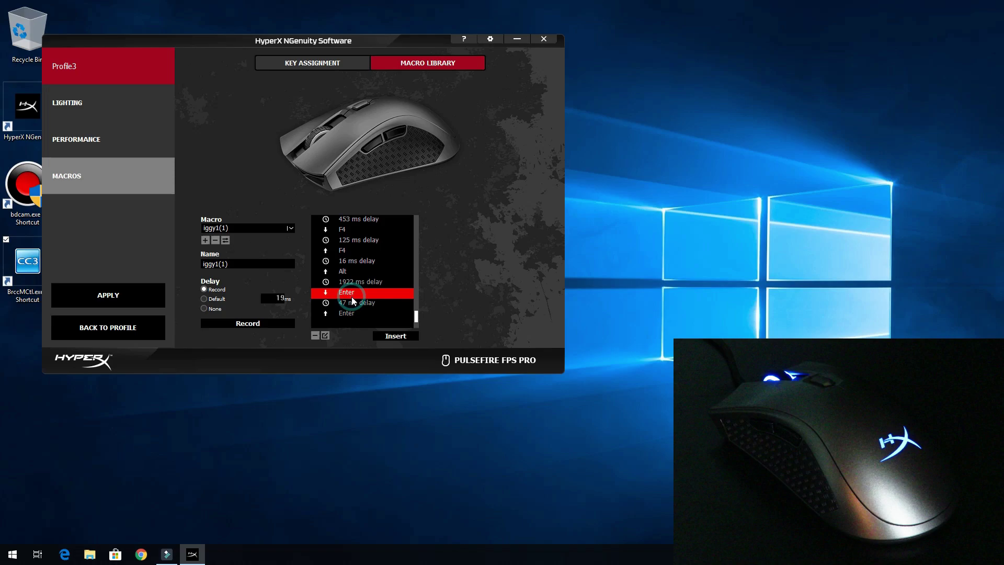
{"action": "left_click", "coordinate": [322, 335]}
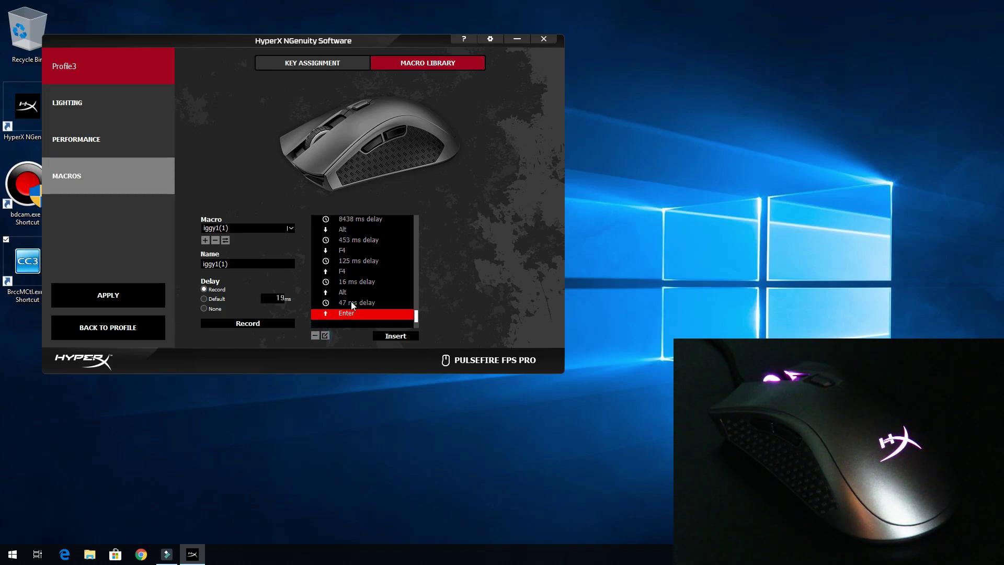
{"action": "left_click", "coordinate": [350, 302]}
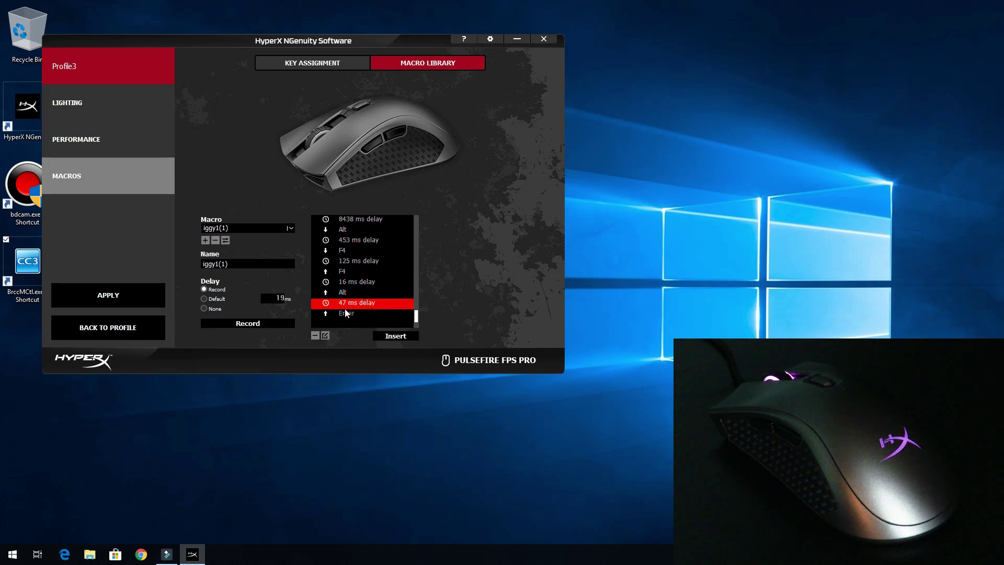
{"action": "left_click", "coordinate": [345, 313]}
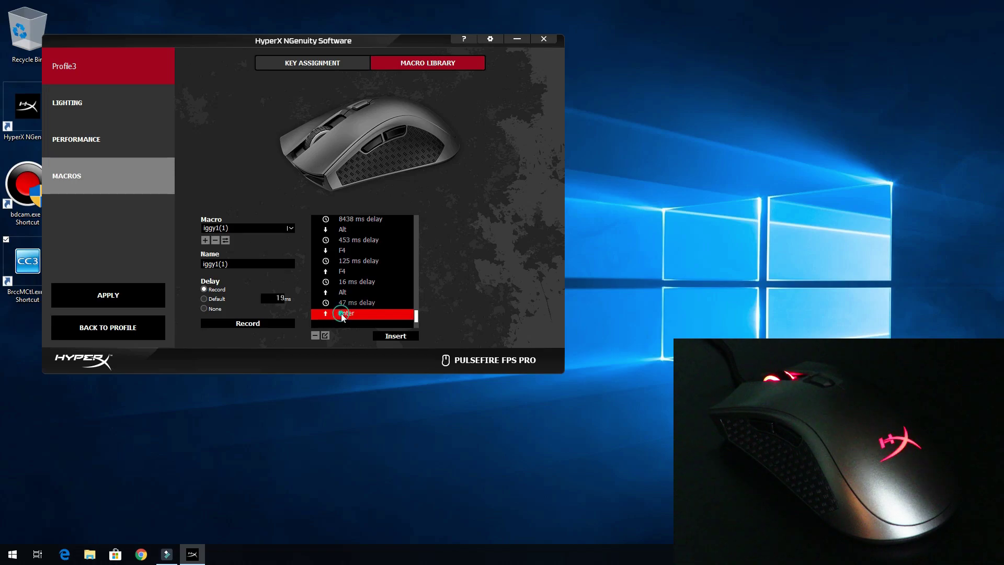
{"action": "left_click", "coordinate": [315, 335]}
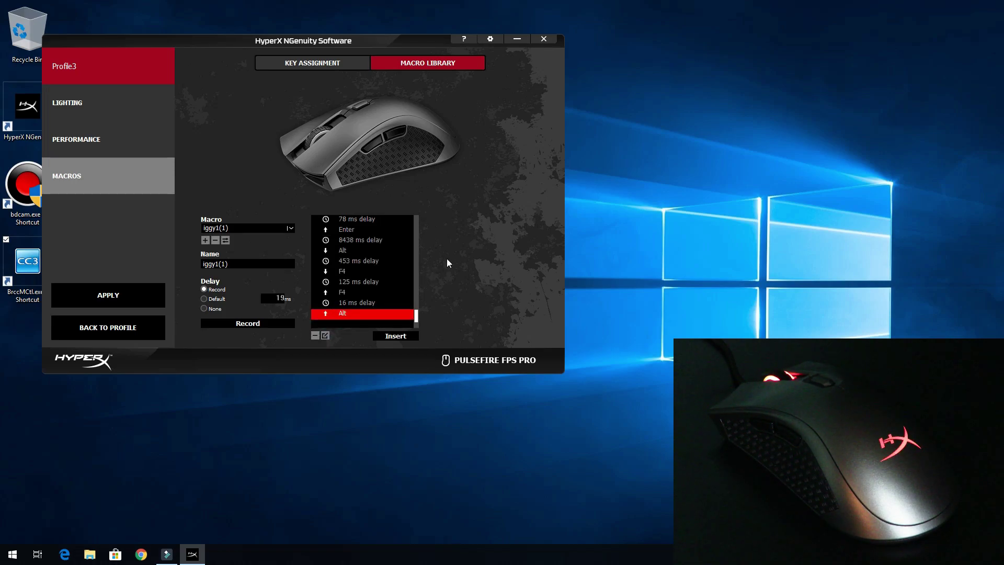
{"action": "left_click", "coordinate": [107, 296]}
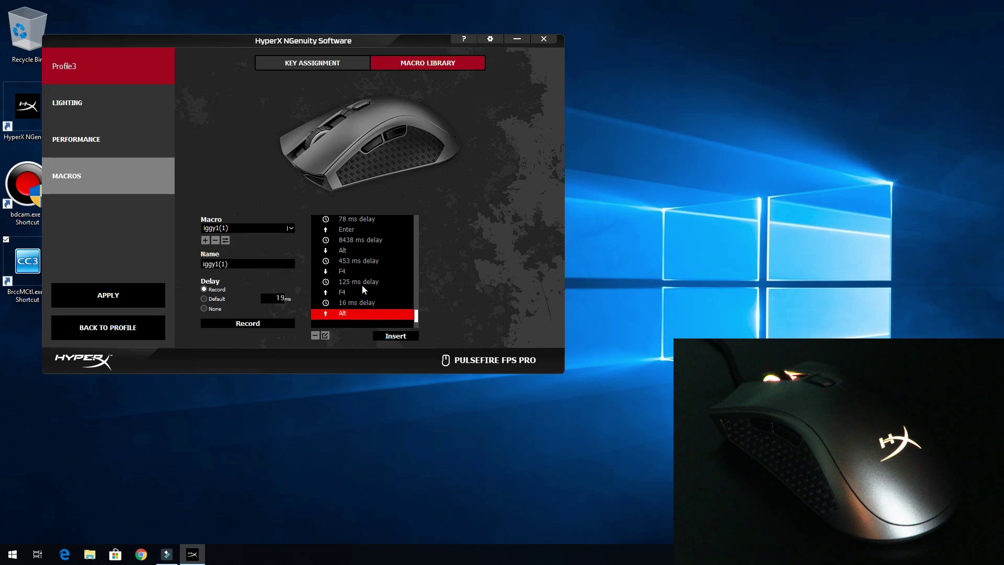
{"action": "scroll", "coordinate": [362, 286], "scroll_direction": "up", "scroll_amount": 3}
{"action": "scroll", "coordinate": [362, 286], "scroll_direction": "down", "scroll_amount": 3}
- Dismiss the help overlay and open the Pulsefire FPS Pro manual from the settings
{"action": "left_click", "coordinate": [460, 41]}
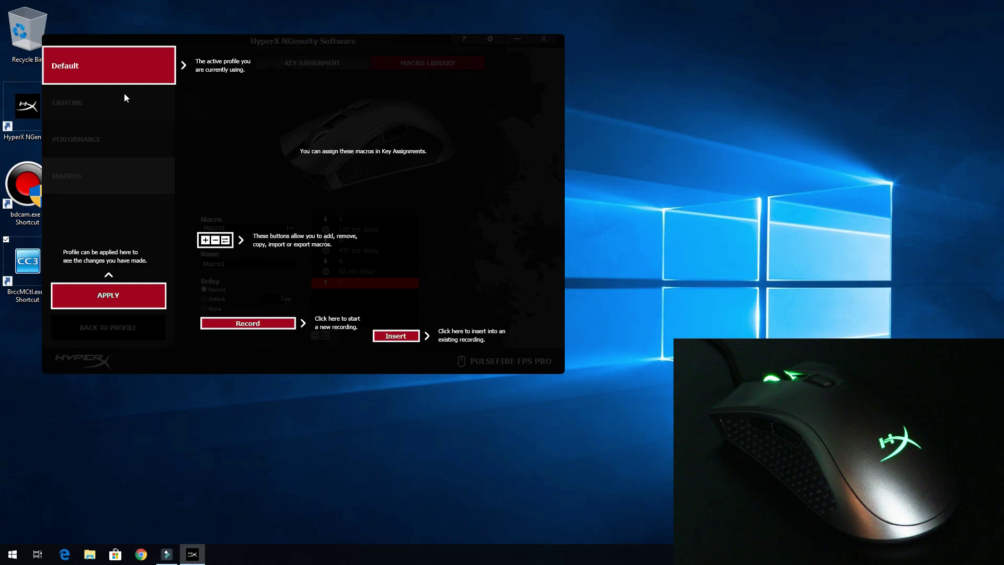
{"action": "left_click", "coordinate": [226, 113]}
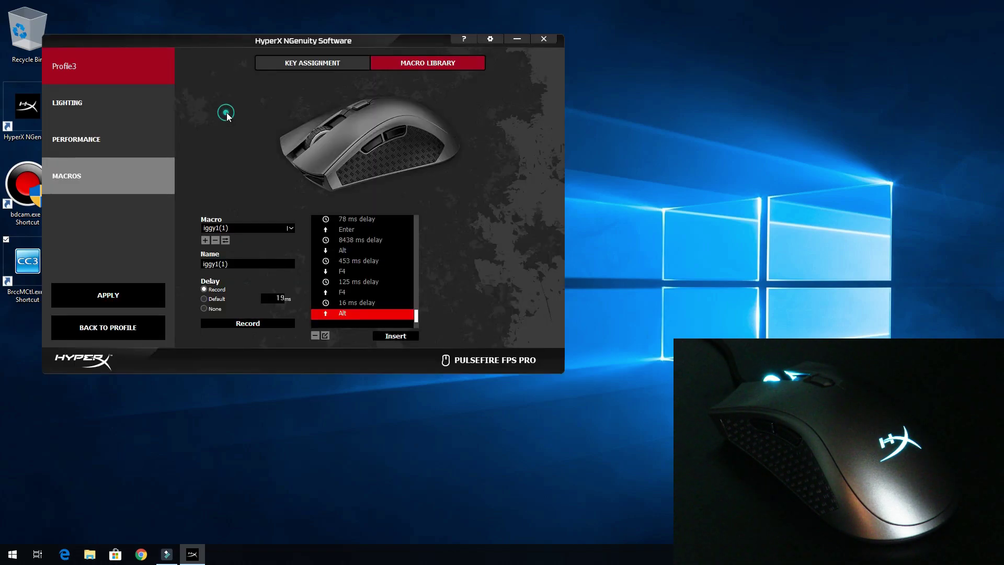
{"action": "left_click", "coordinate": [491, 36]}
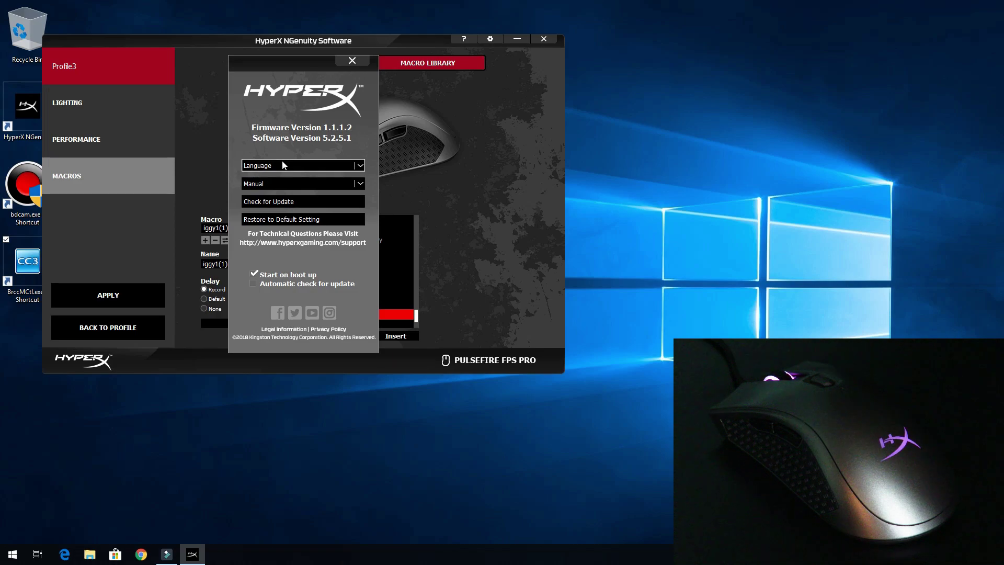
{"action": "left_click", "coordinate": [304, 165]}
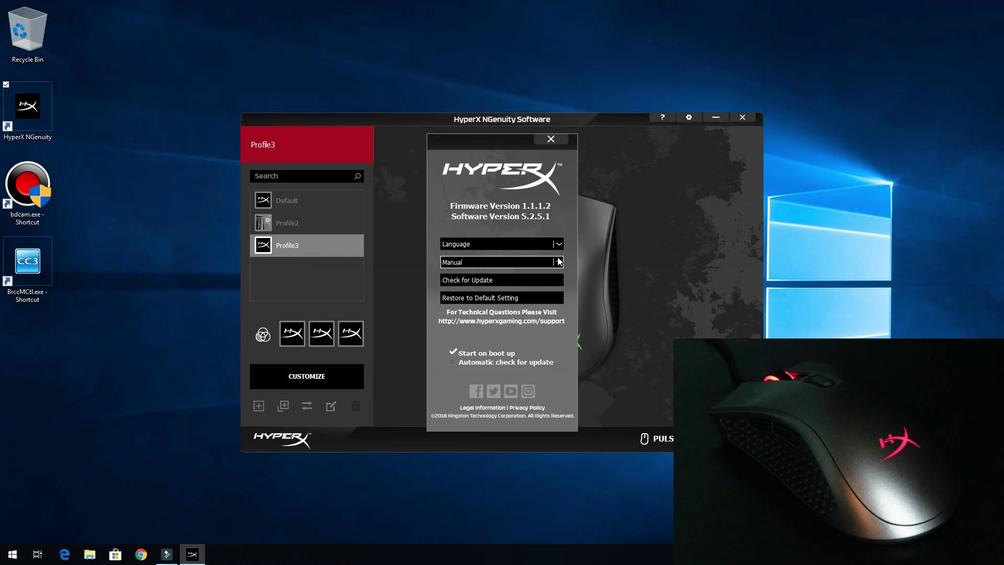
{"action": "left_click", "coordinate": [559, 261]}
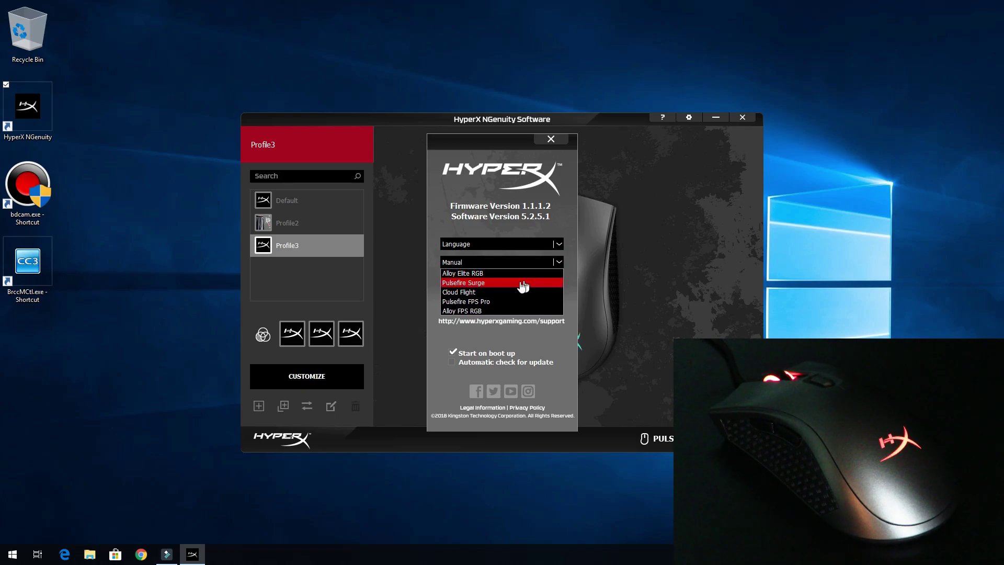
{"action": "left_click", "coordinate": [487, 301]}
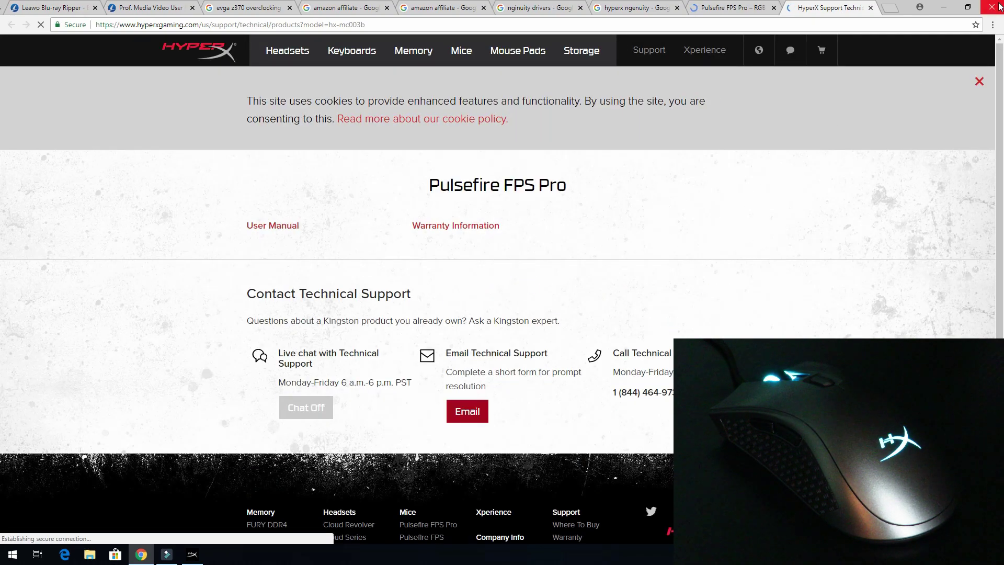
- Close Chrome, check for software updates, and dismiss the up-to-date message
{"action": "left_click", "coordinate": [997, 7]}
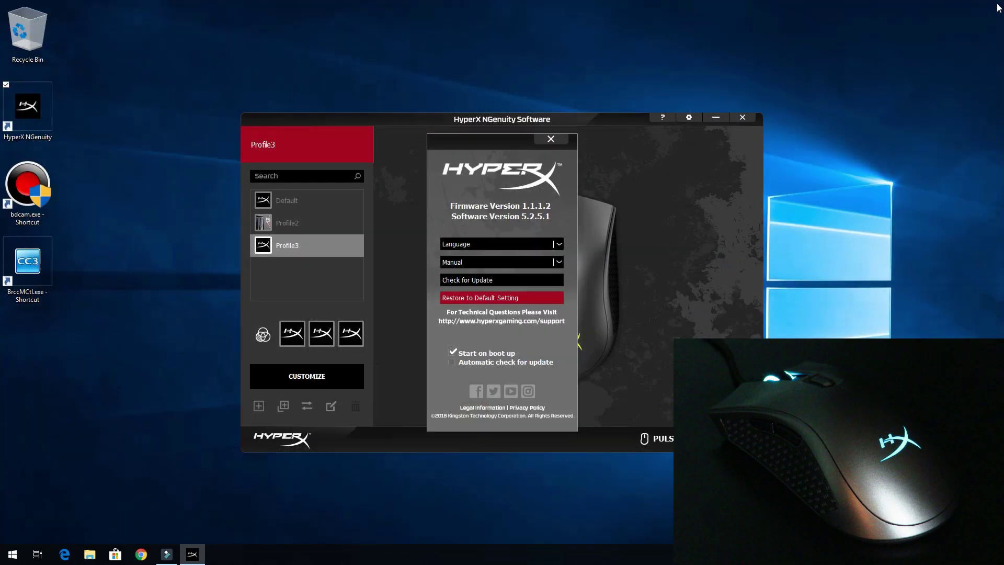
{"action": "left_click", "coordinate": [481, 281]}
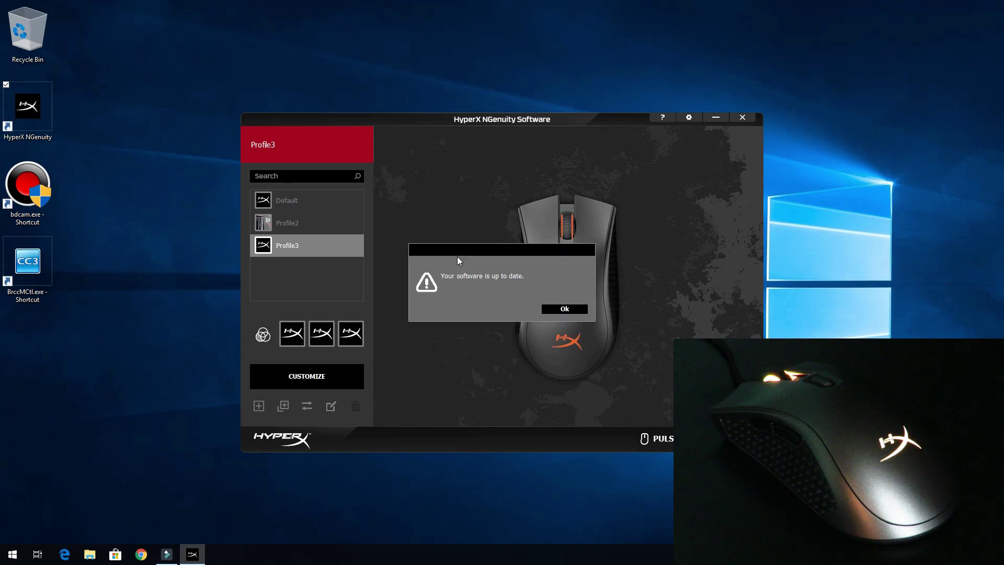
{"action": "left_click", "coordinate": [569, 312]}
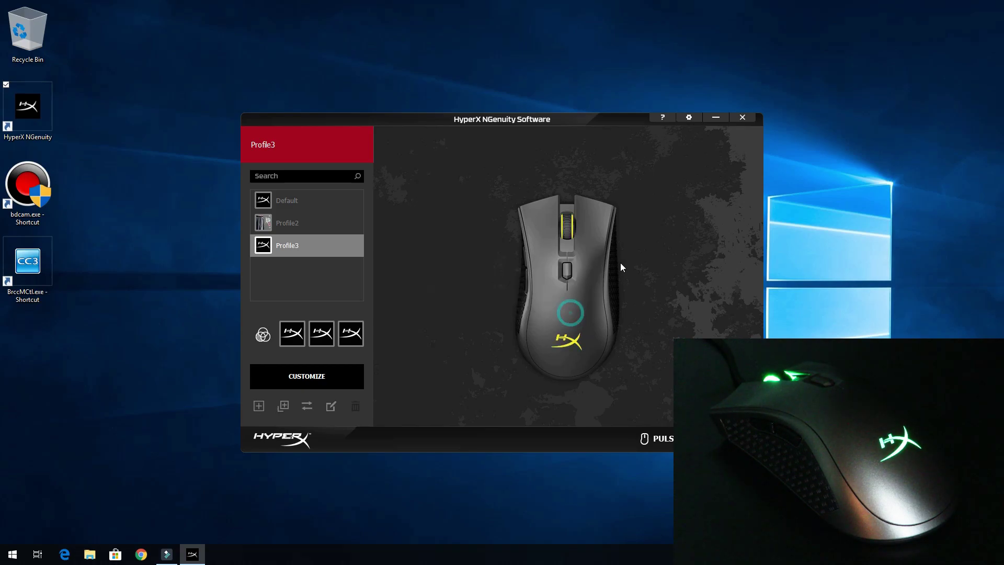
- Restore NGenuity to default settings from the settings menu and confirm the reset with Yes
{"action": "left_click", "coordinate": [683, 124]}
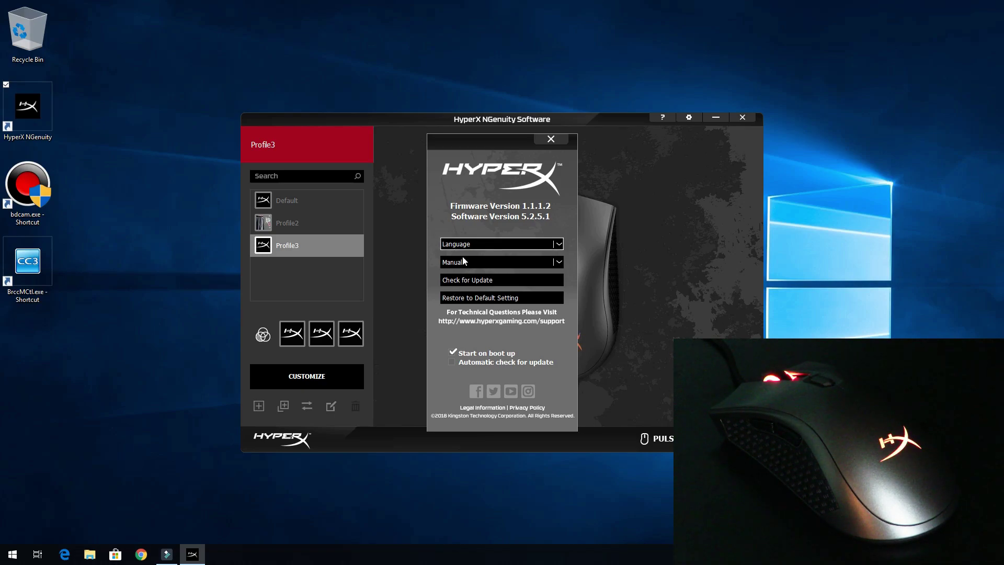
{"action": "left_click", "coordinate": [496, 298]}
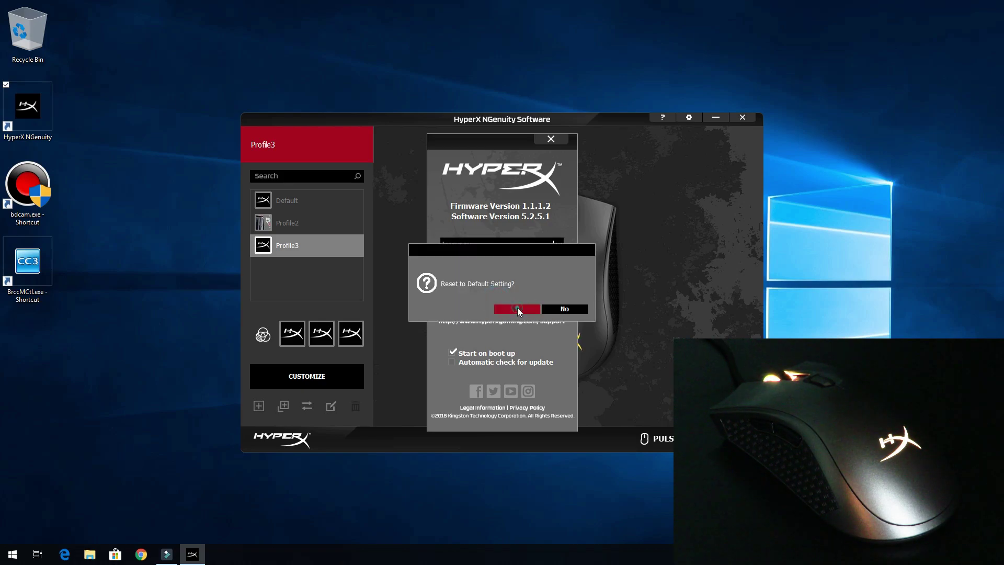
{"action": "left_click", "coordinate": [516, 308]}
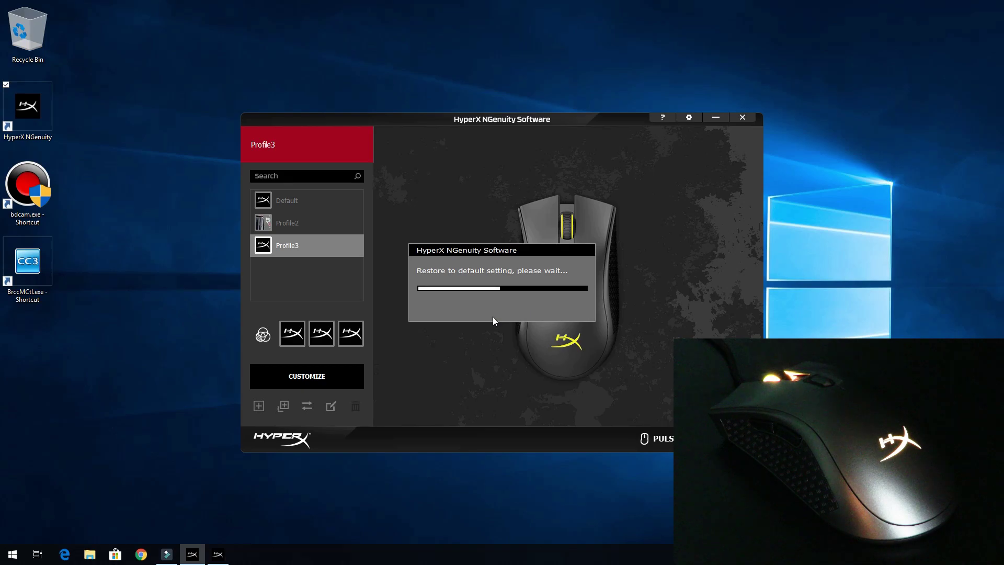